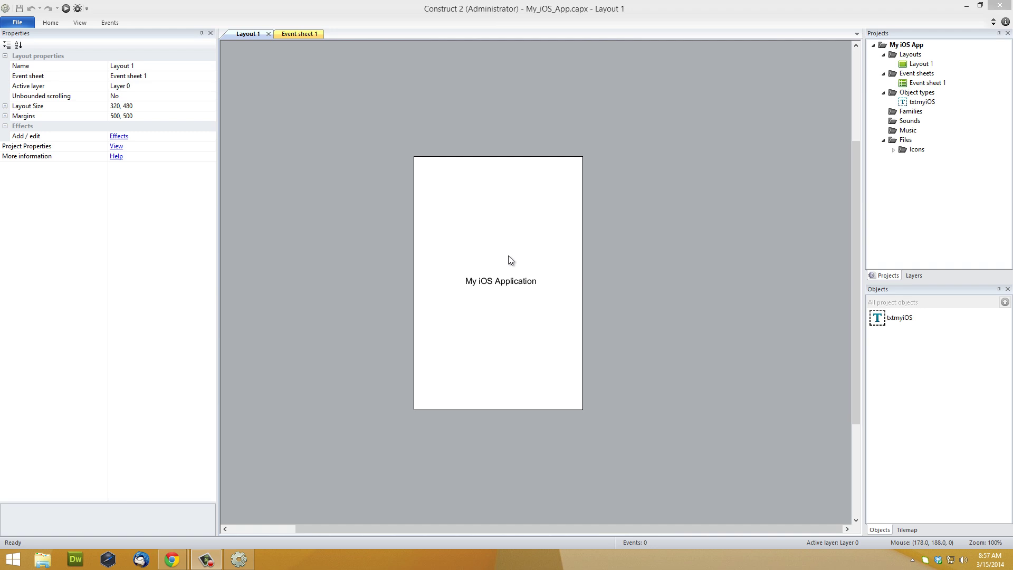
- Examine the CocoonJS and Ejecta plugins among the platform-specific object types without inserting either one
double_click(362, 175)
drag(649, 201, 649, 287)
click(415, 248)
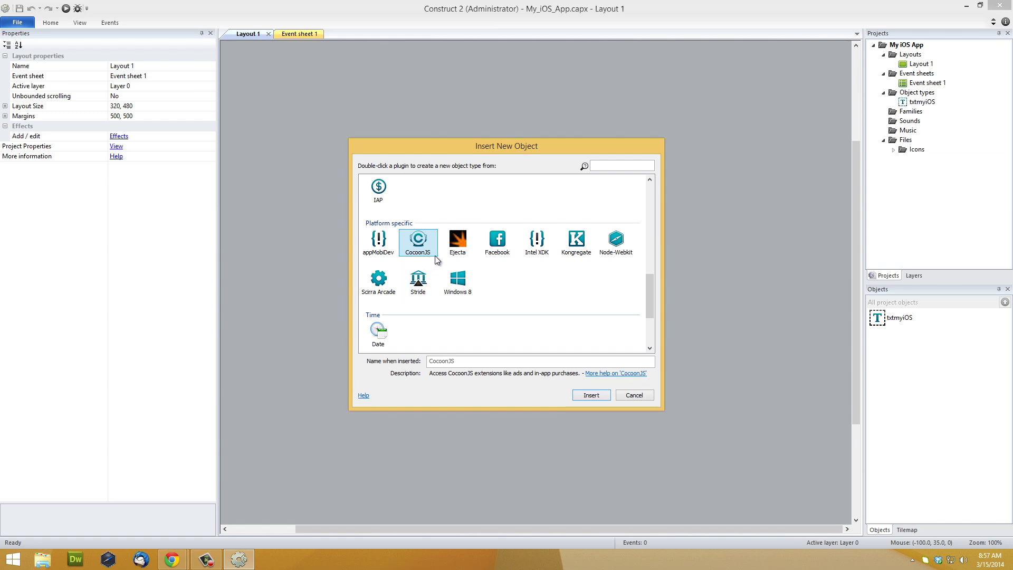
click(458, 250)
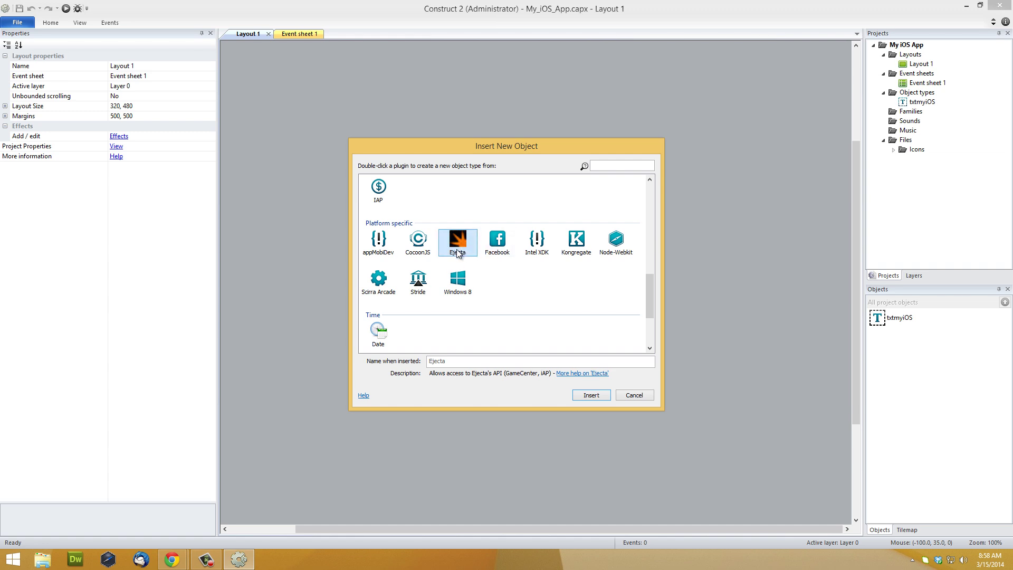
click(637, 396)
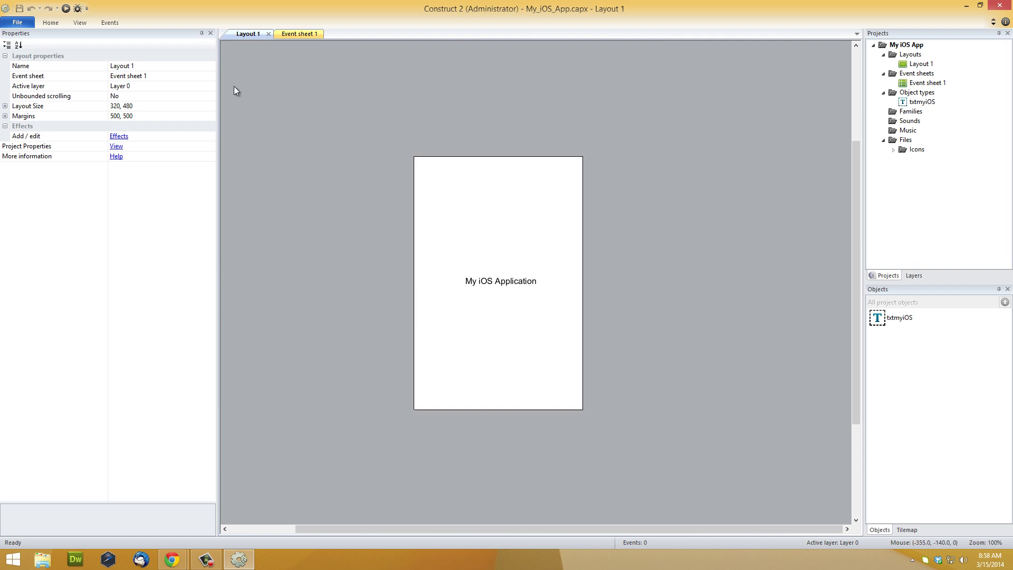
- Export the project as an HTML5 website to the desktop's My iOS App folder with an unminified script, and open the destination folder
click(18, 22)
click(64, 151)
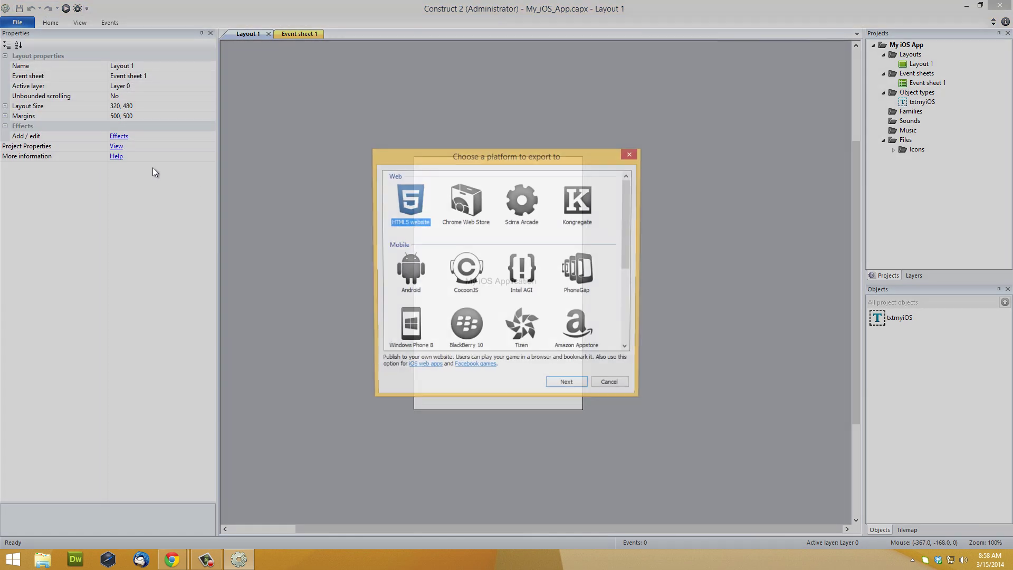
click(567, 385)
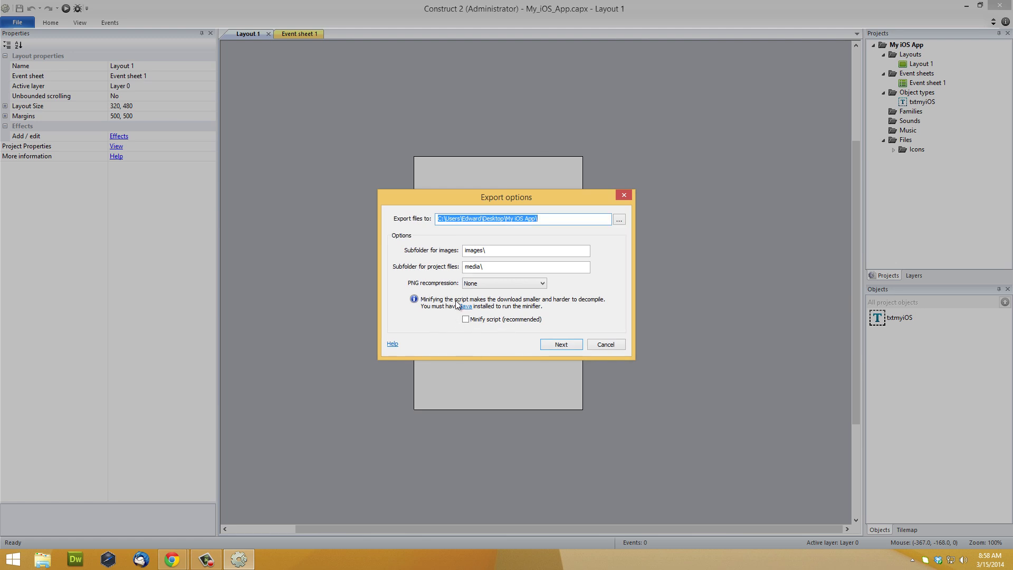
click(554, 343)
click(544, 359)
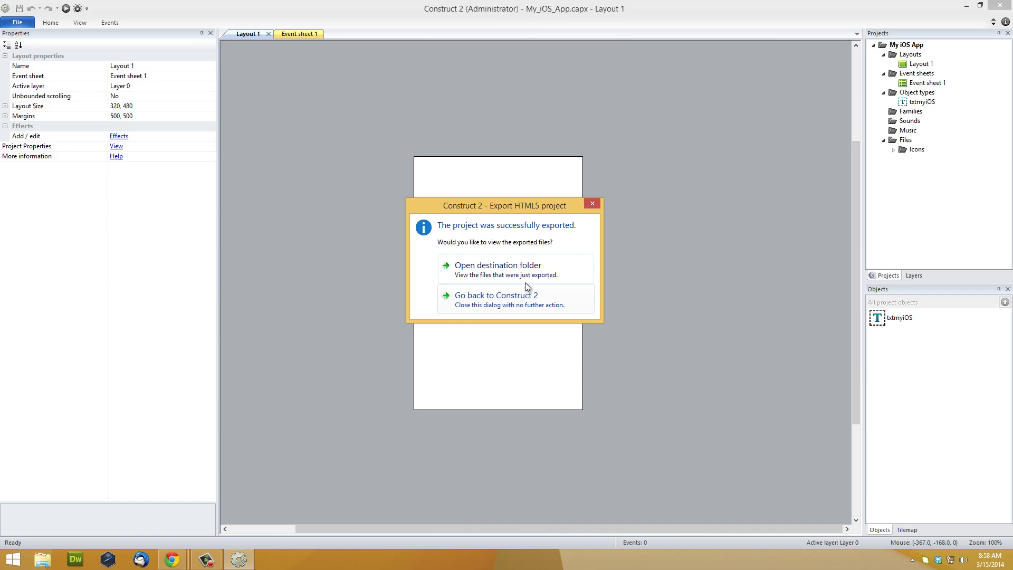
click(524, 268)
- View the Ejecta steps in the Scirra tutorial in Chrome and the linked Ejecta Kitchen download page, and return to the desktop
key(super+d)
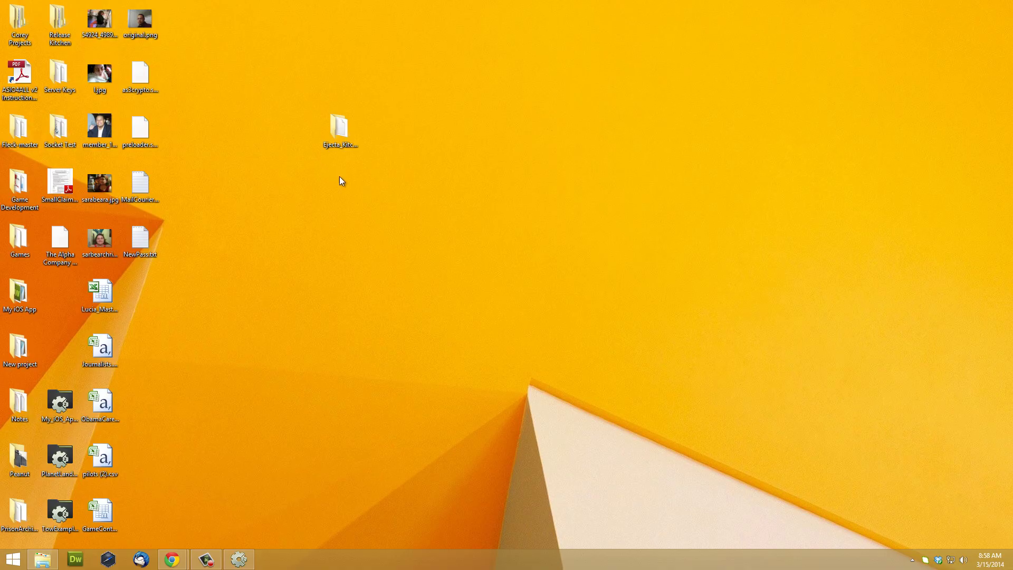
click(340, 132)
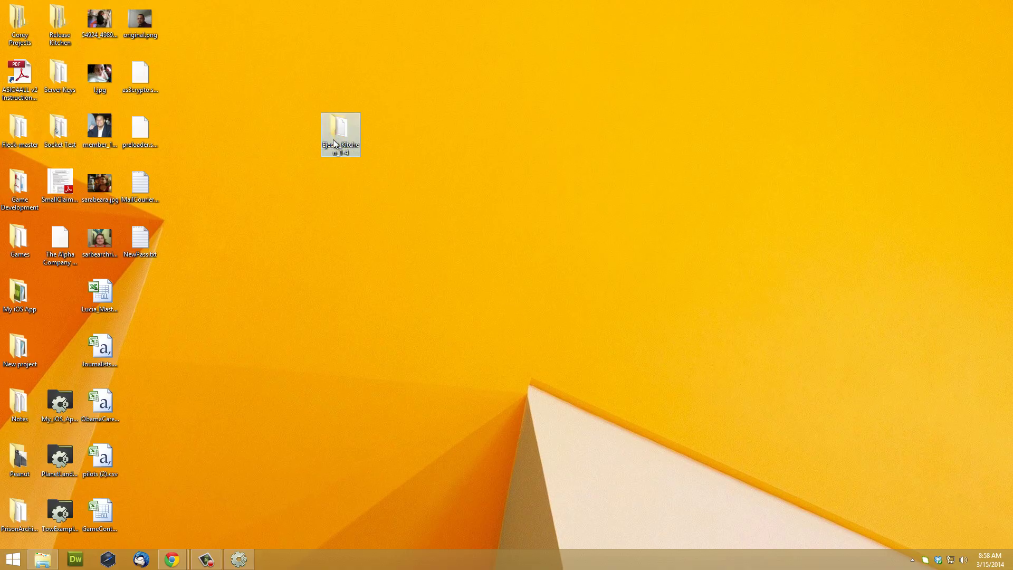
click(172, 559)
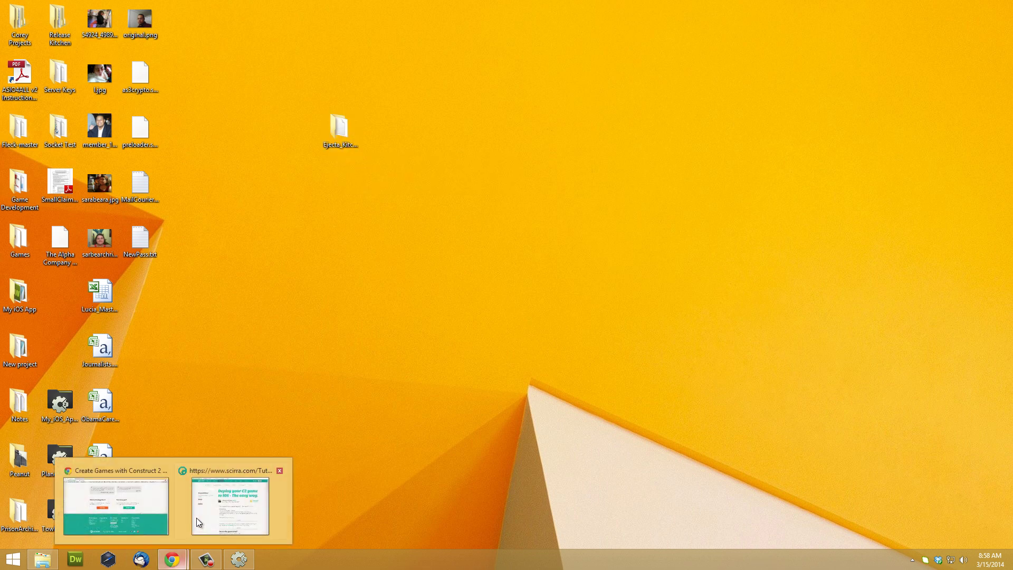
click(211, 507)
scroll(575, 309, down, 12)
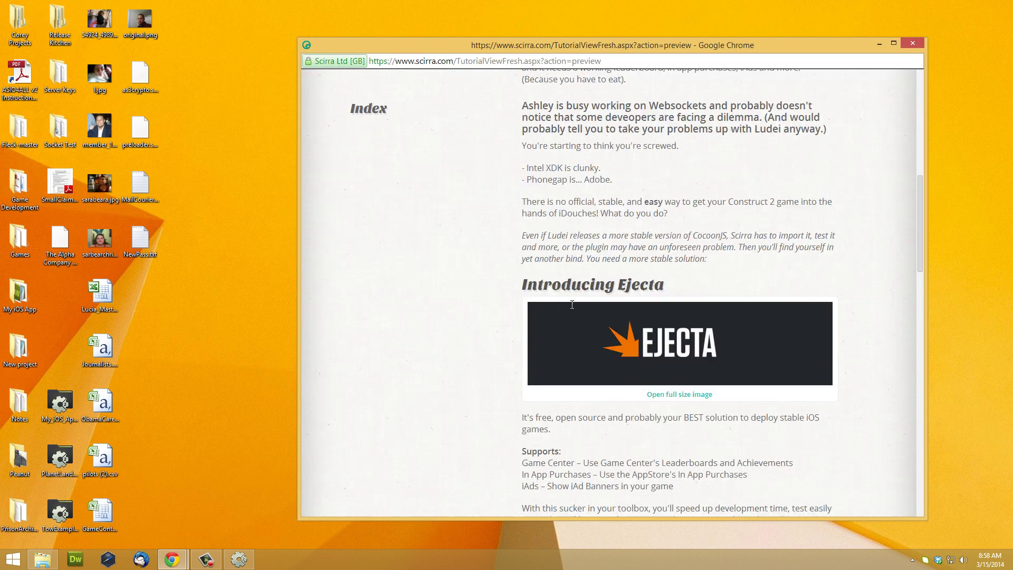
right_click(587, 352)
click(614, 362)
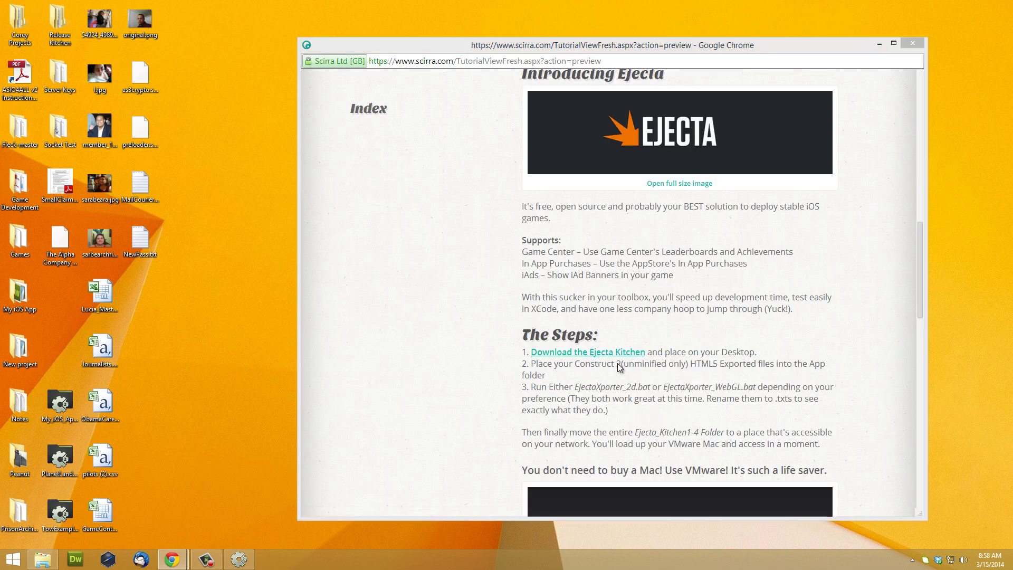
click(174, 7)
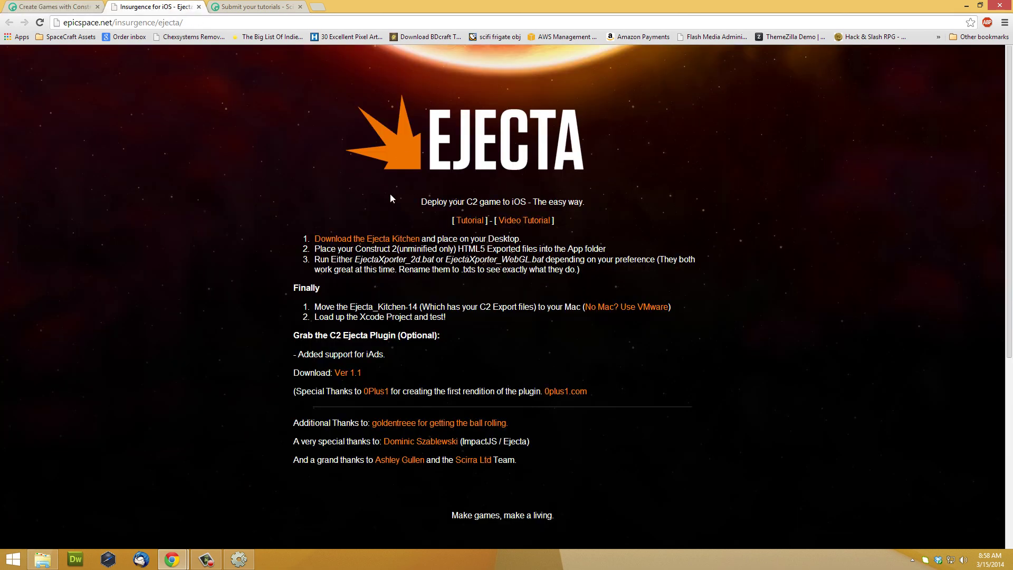
click(966, 6)
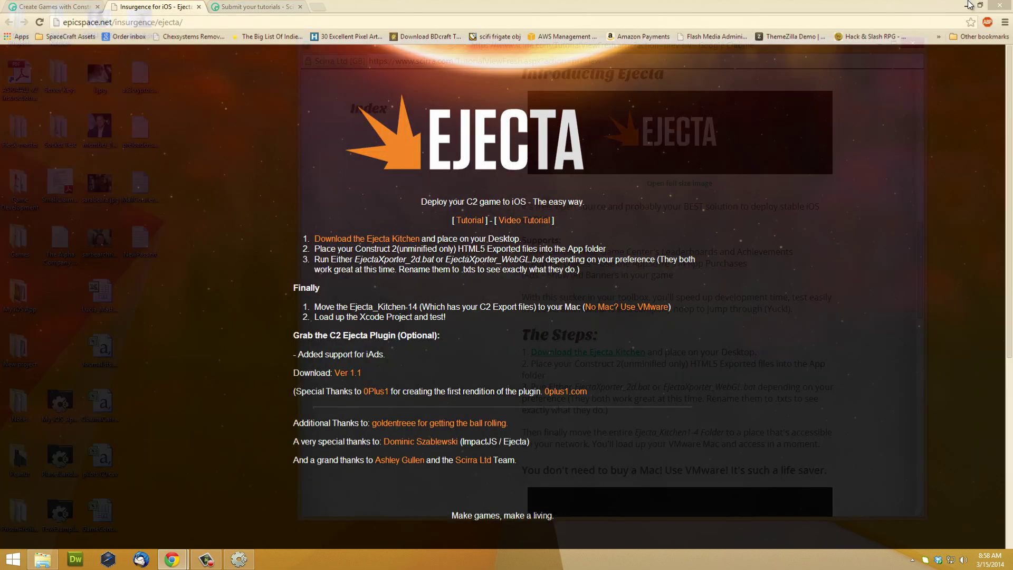
click(880, 44)
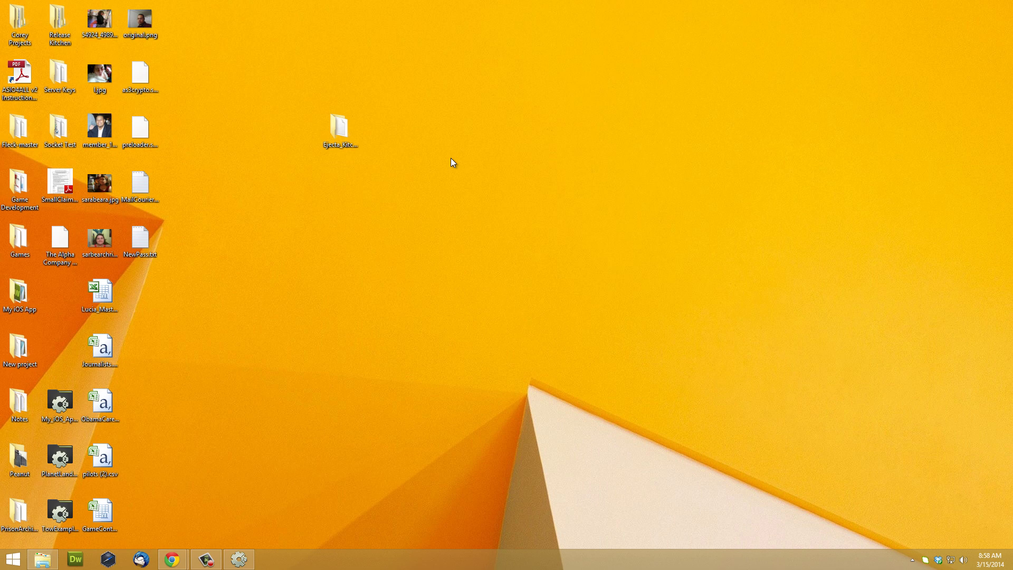
- Move all exported files from My iOS App into the App folder of Ejecta_Kitchen_1-4, replacing the files with the same names
double_click(333, 128)
click(413, 165)
click(325, 381)
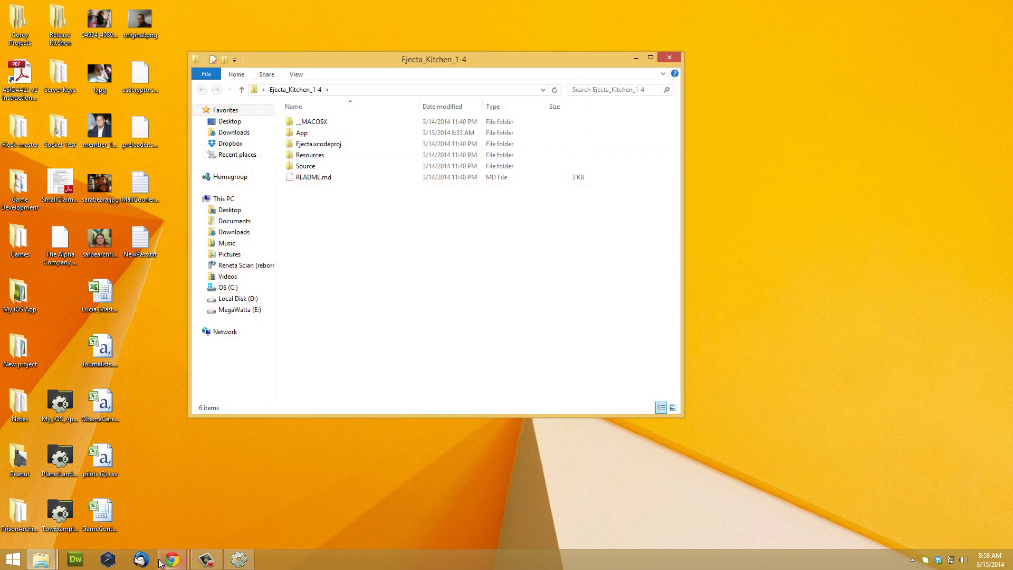
click(42, 560)
click(87, 511)
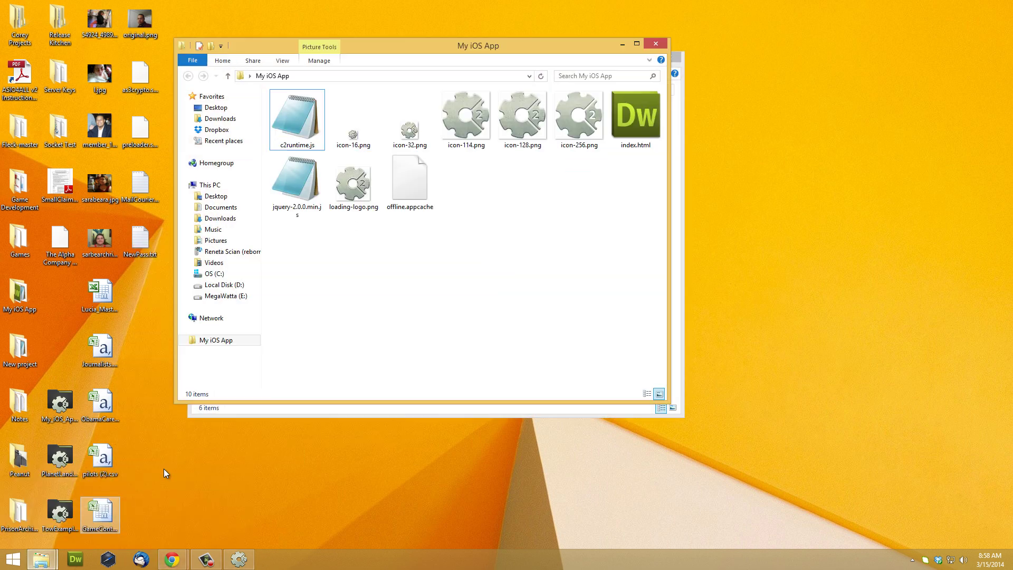
drag(473, 45, 719, 252)
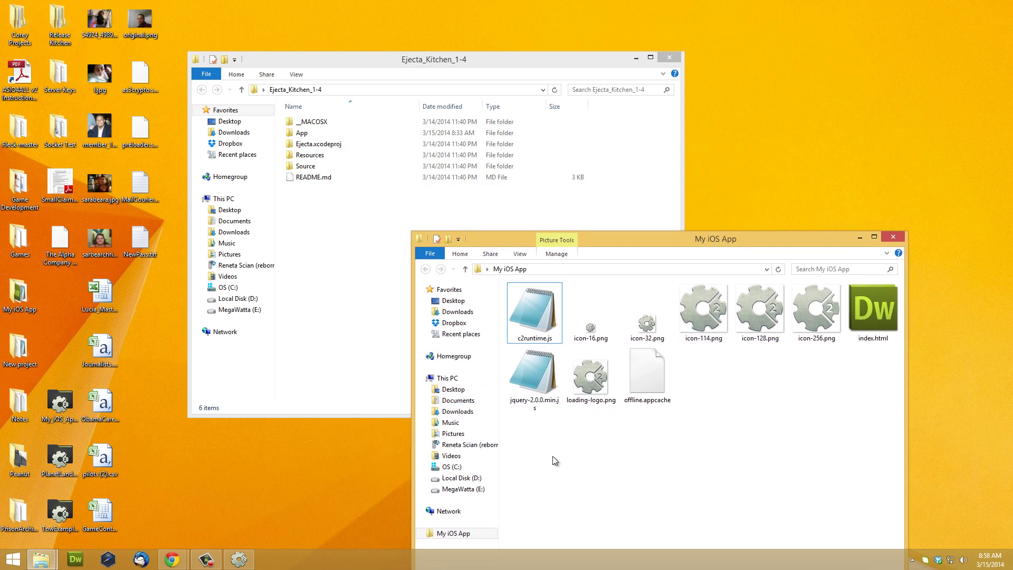
drag(554, 460, 312, 136)
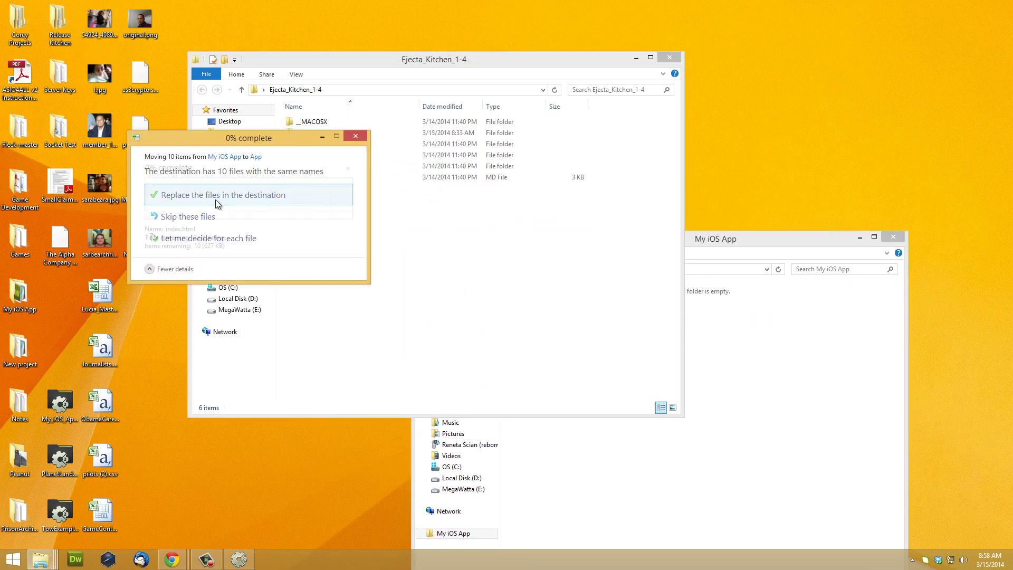
click(215, 198)
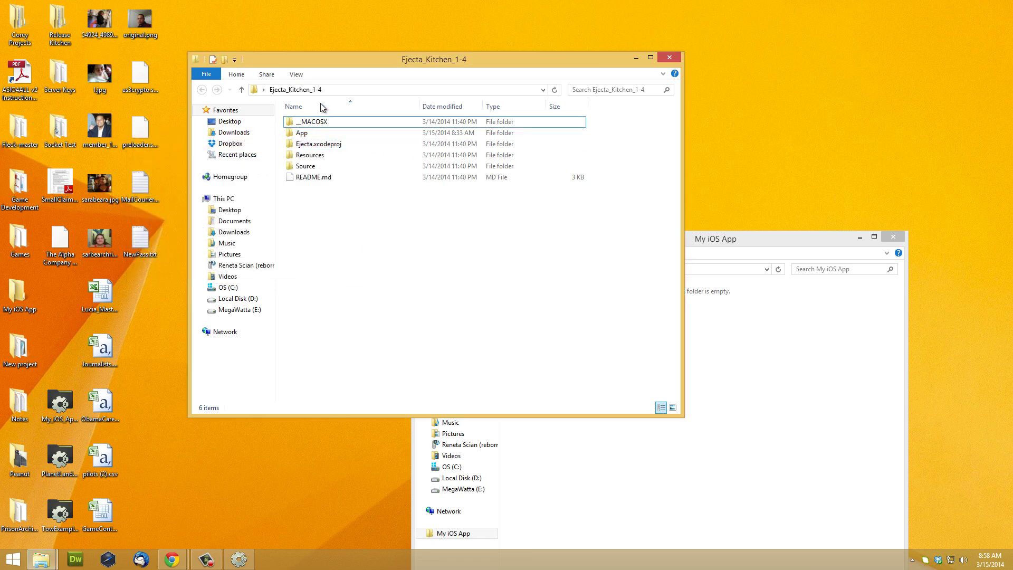
- Run EjectaXporter_WebGL.bat from the App folder of Ejecta_Kitchen_1-4 and close the open folder windows
double_click(304, 133)
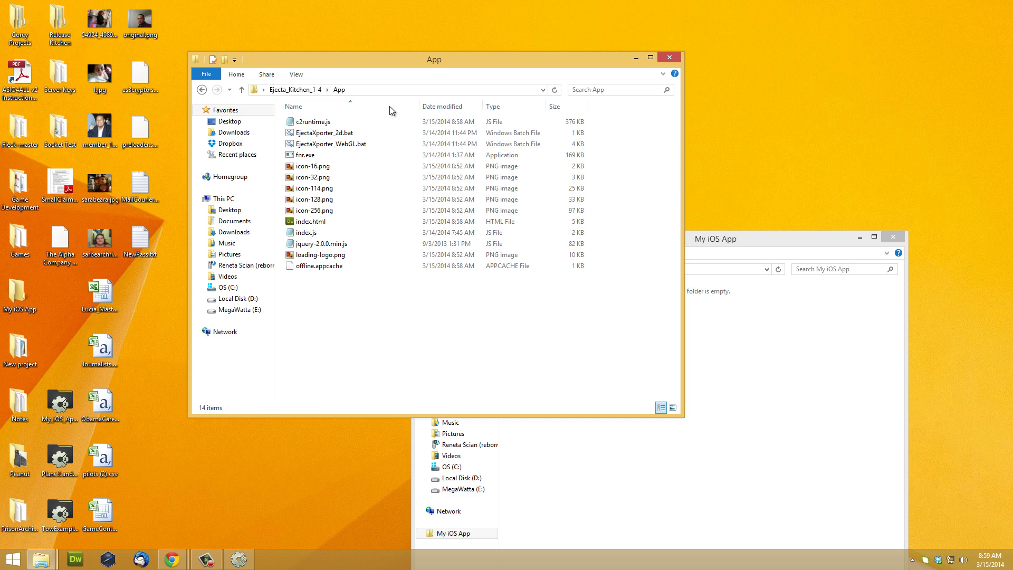
click(369, 144)
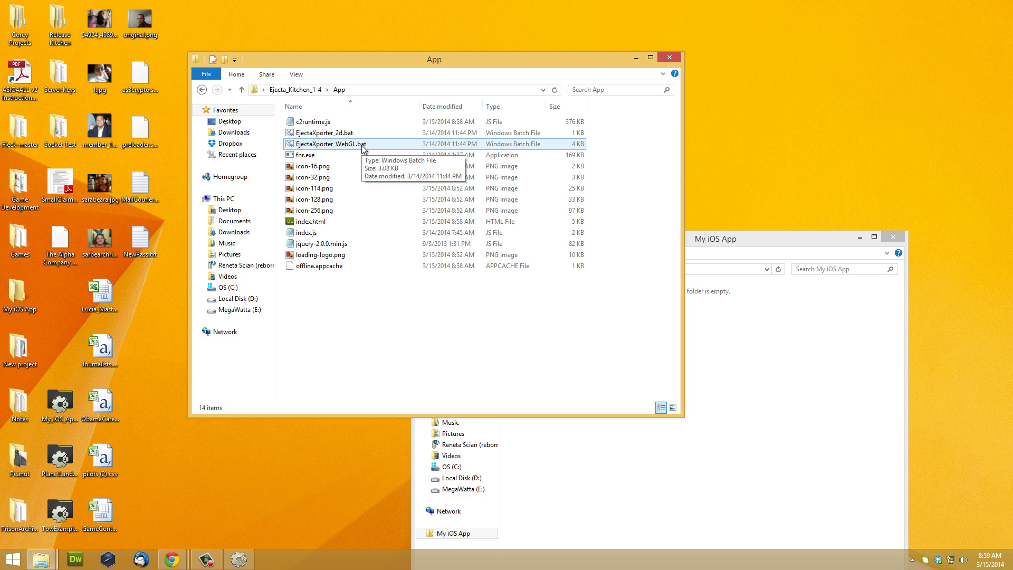
double_click(362, 146)
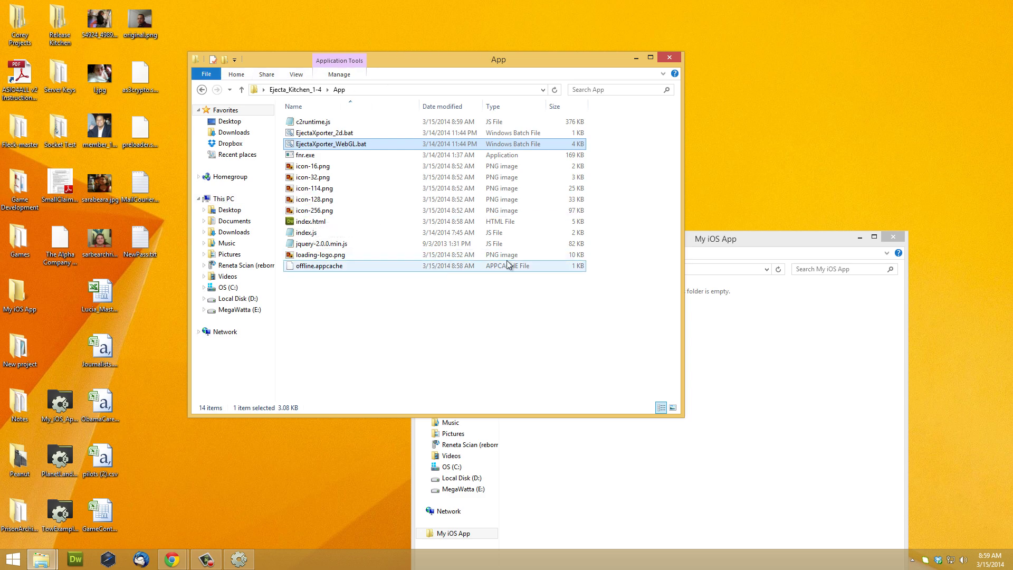
click(677, 57)
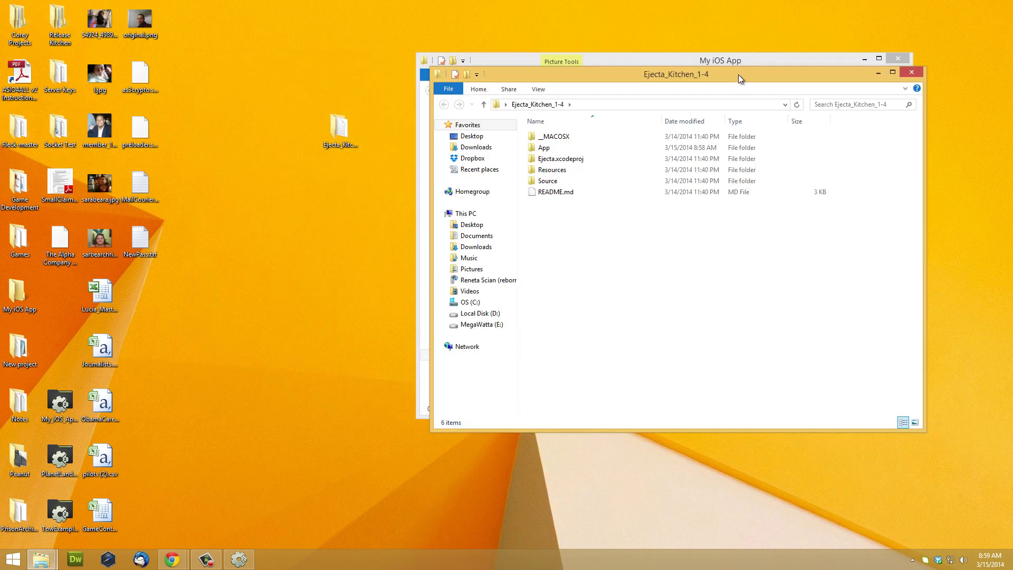
click(907, 74)
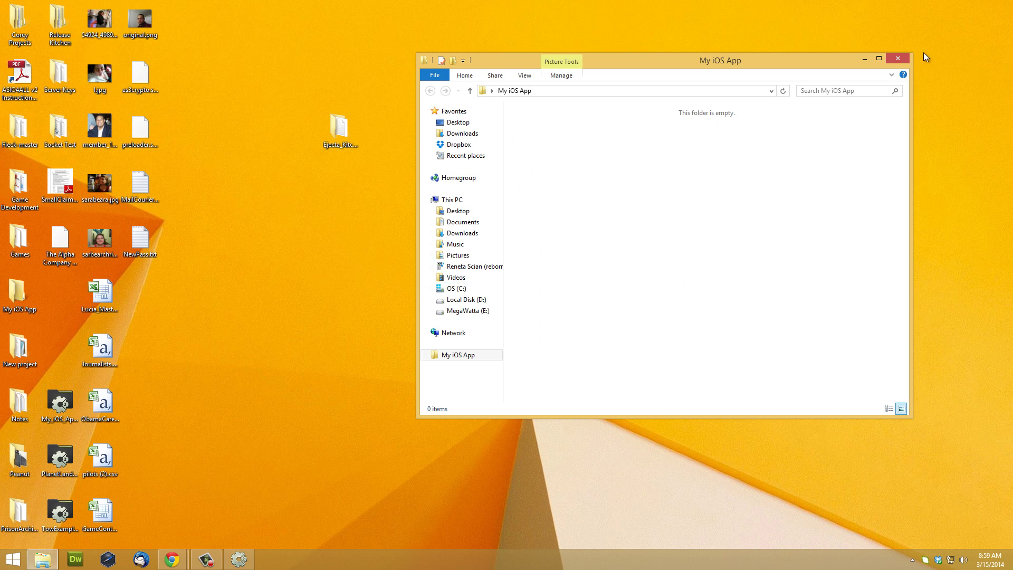
click(898, 59)
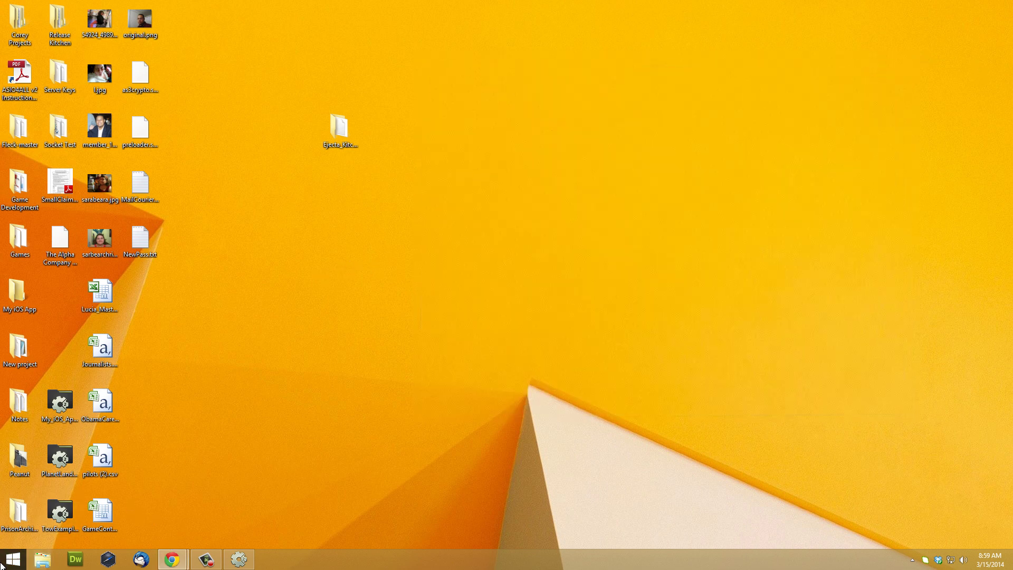
- Switch to VMware Workstation and resume the OS X Mavericks virtual machine
click(2, 564)
click(420, 346)
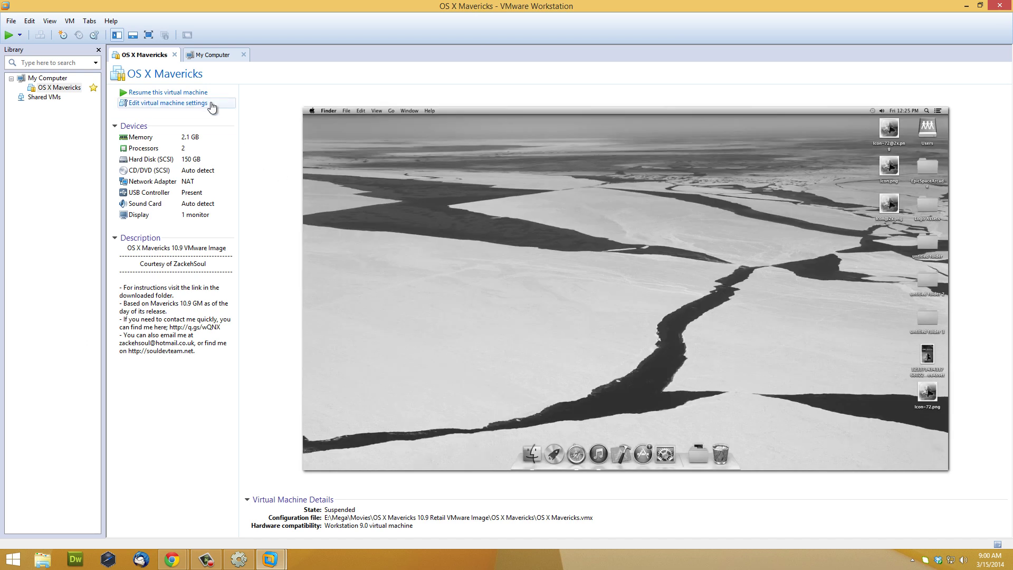
click(168, 92)
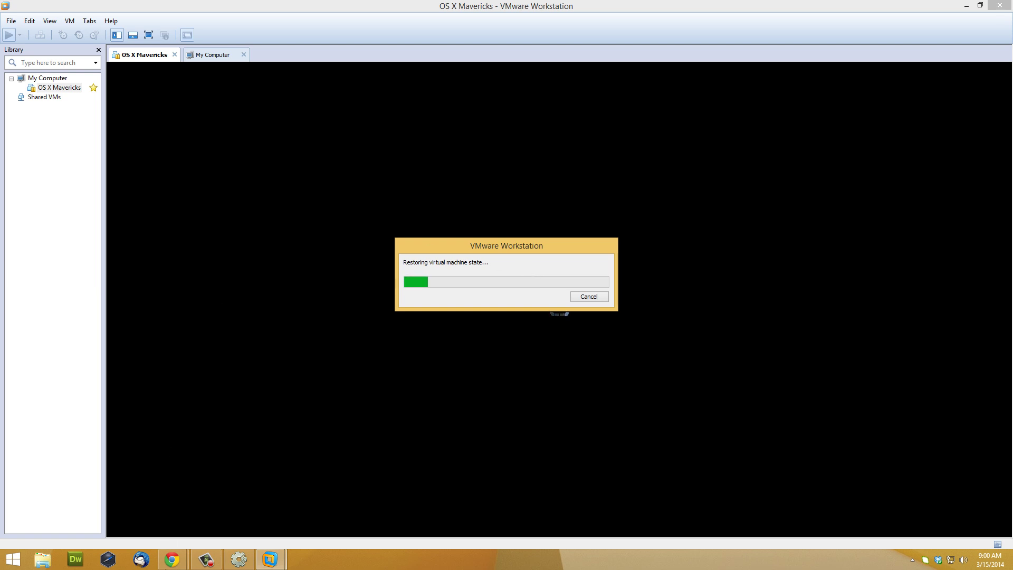
- Read the tutorial's VMware section and its linked OS X 10.9 setup guide in Chrome, and return to the OS X Mavericks virtual machine
mouse_move(172, 559)
click(204, 515)
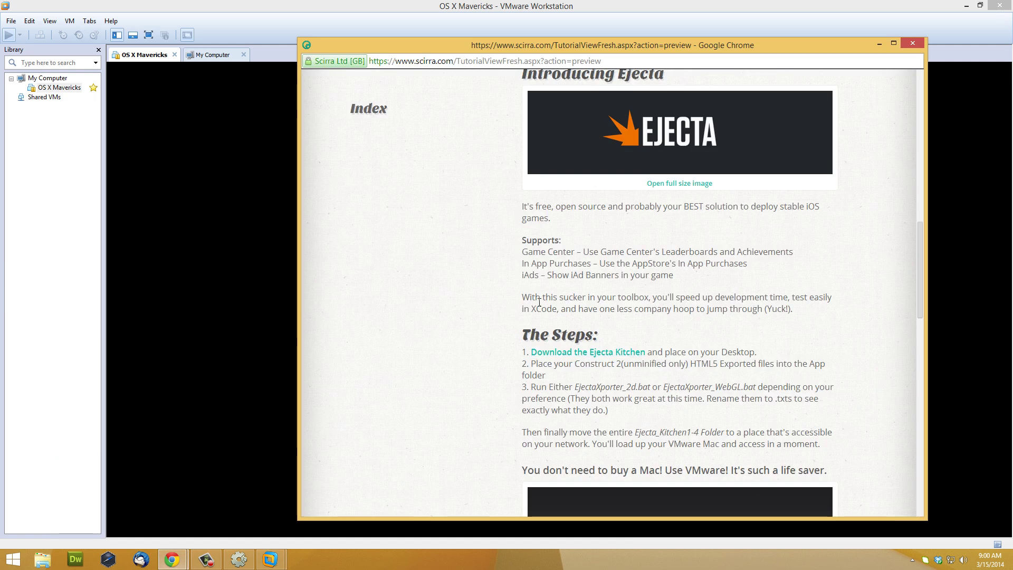
scroll(562, 325, down, 2)
scroll(562, 324, down, 1)
scroll(562, 324, down, 5)
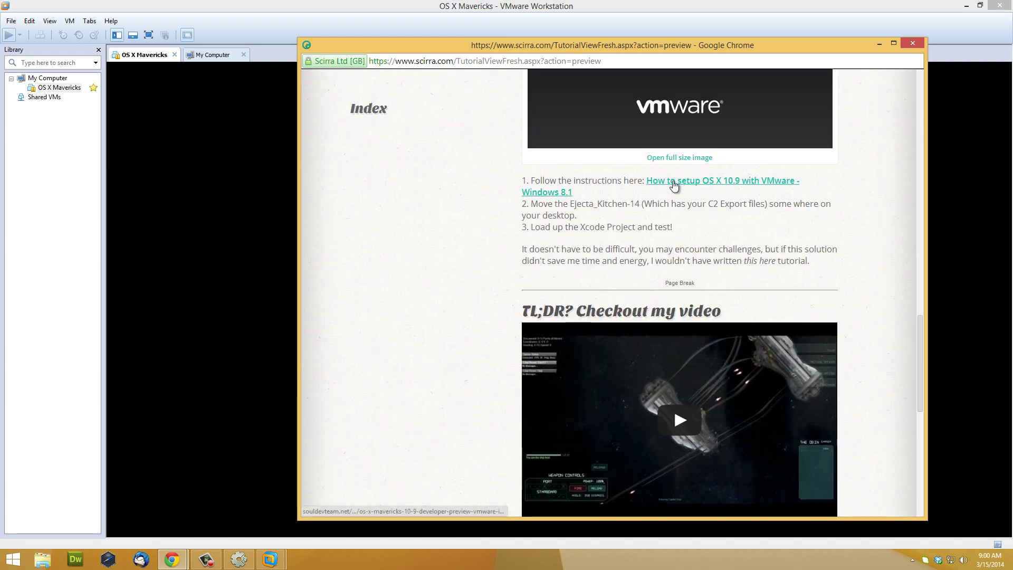
right_click(676, 184)
click(685, 190)
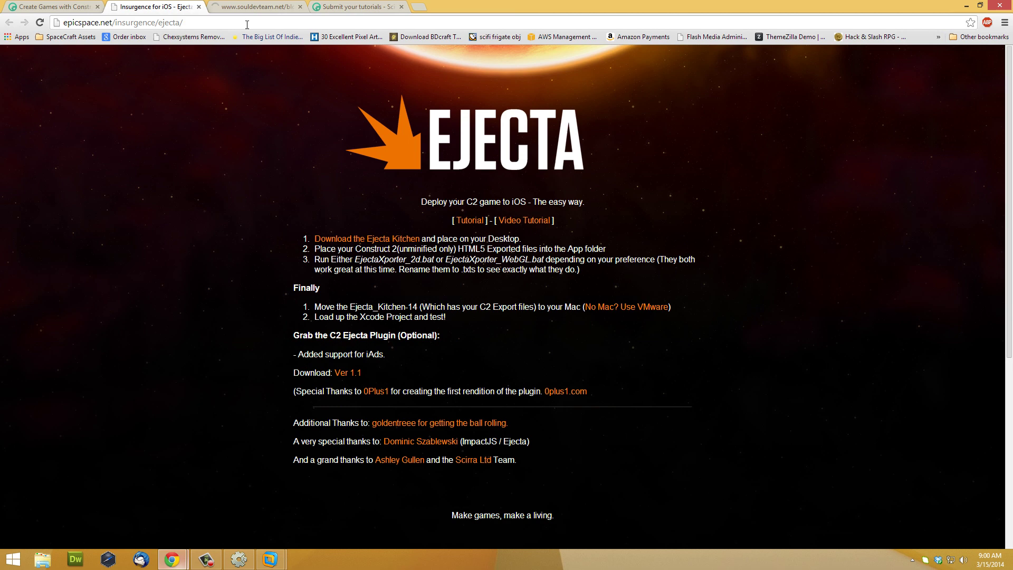
click(232, 7)
scroll(248, 336, down, 1)
scroll(248, 331, down, 9)
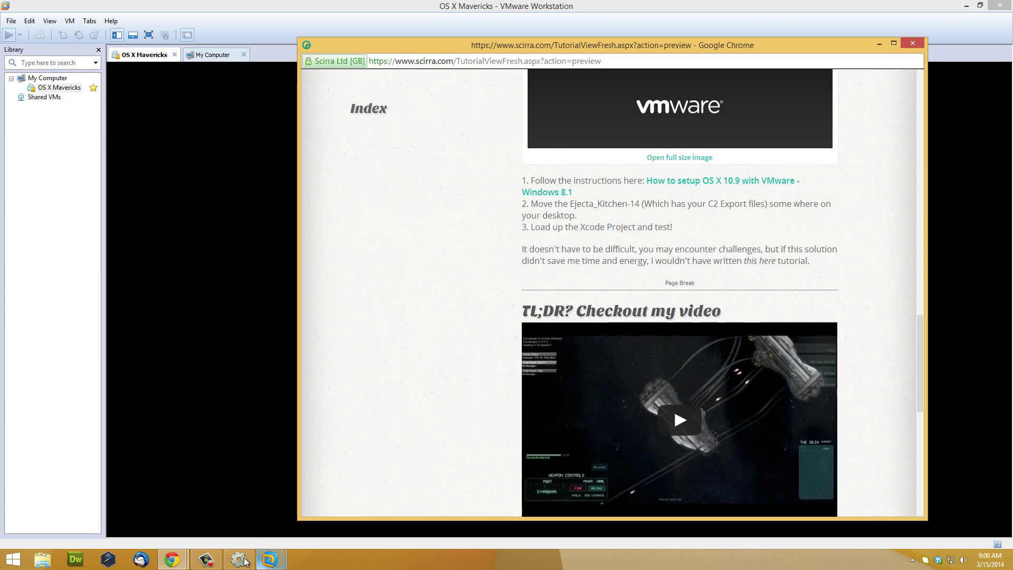
mouse_move(270, 559)
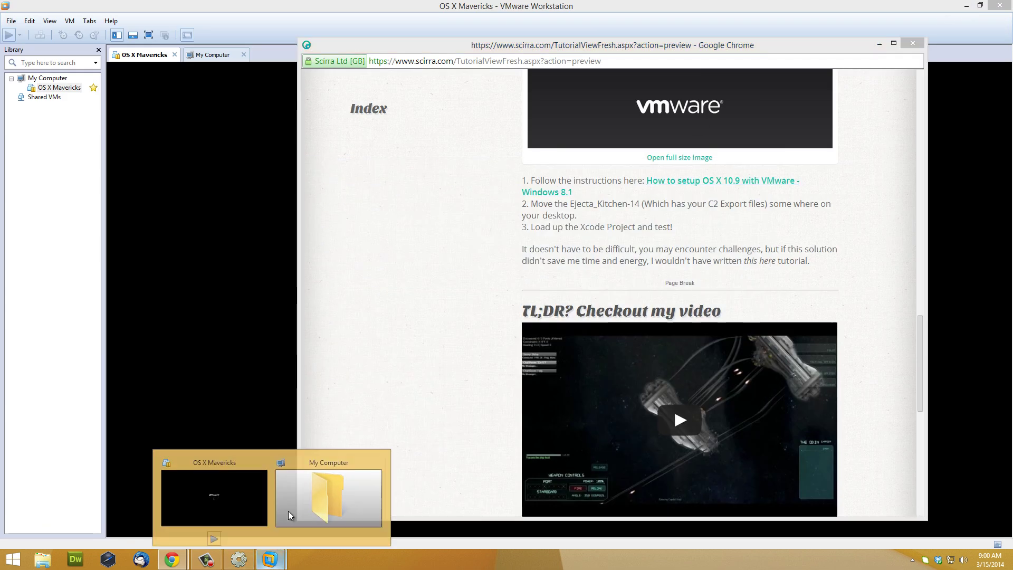
click(256, 502)
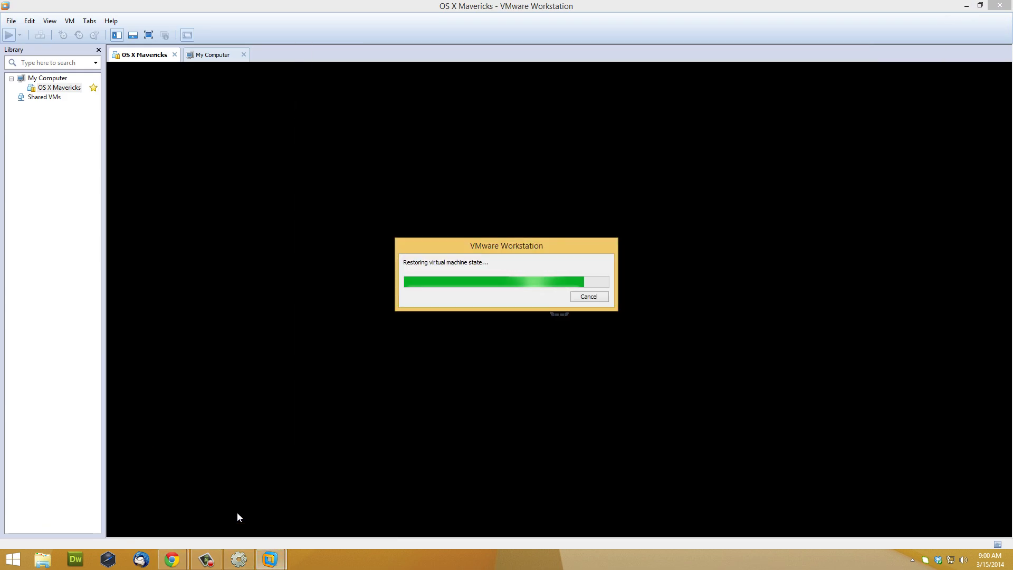
- Copy the Ejecta_Kitchen_1-4 folder from the desktop into the Public folder under Users on the C: drive
mouse_move(173, 556)
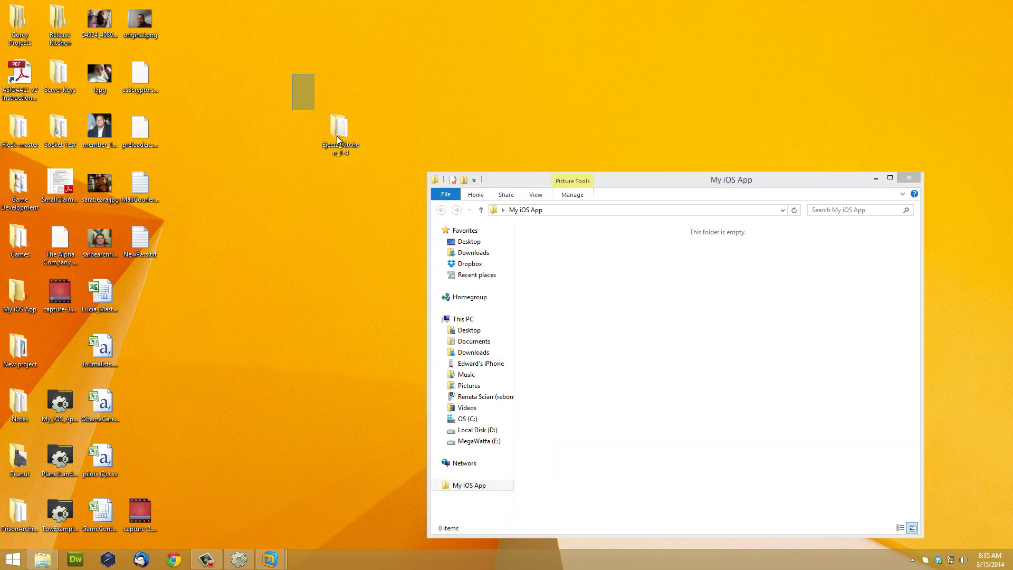
right_click(337, 133)
click(349, 304)
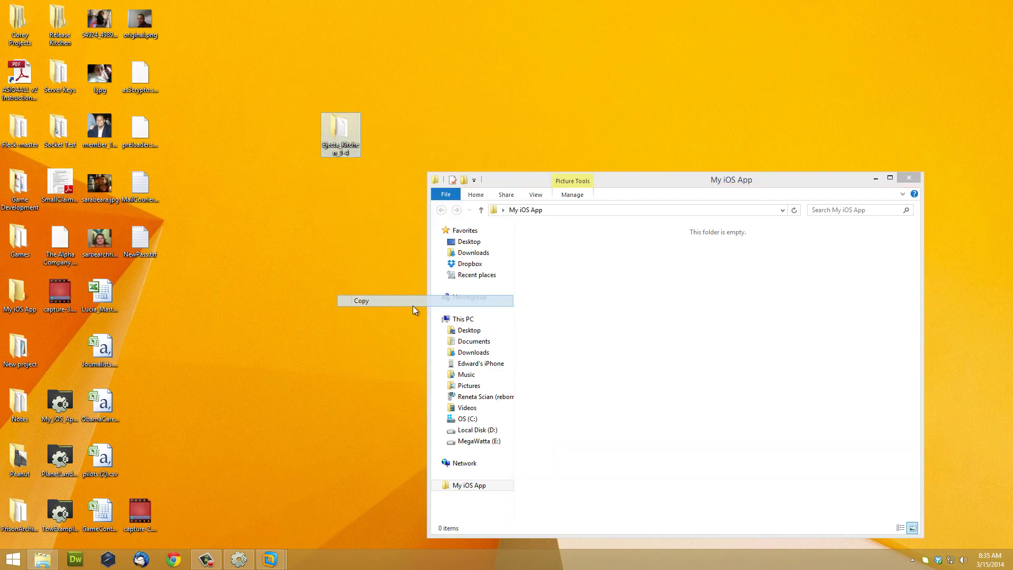
click(468, 418)
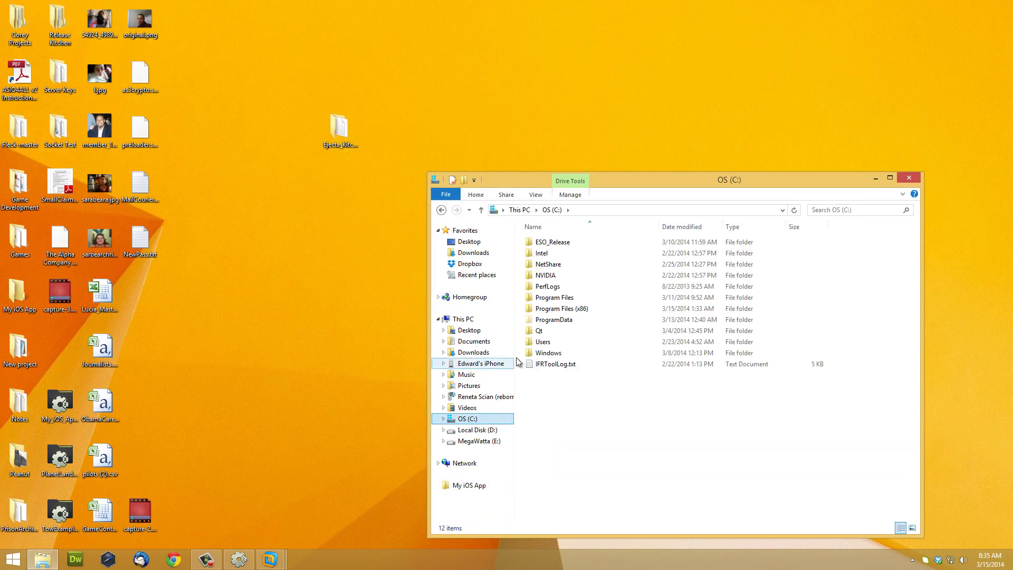
double_click(546, 341)
double_click(569, 267)
right_click(575, 424)
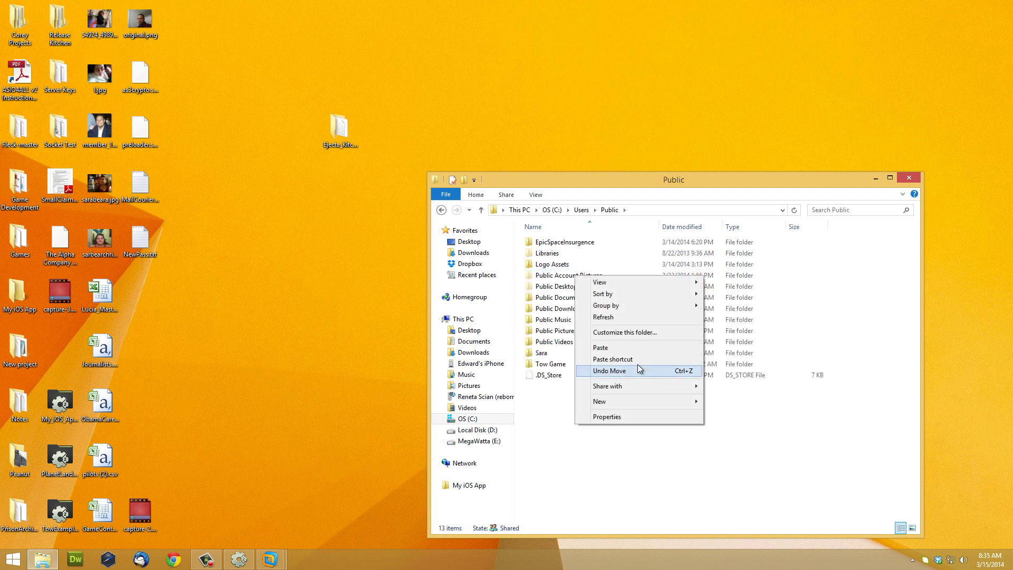
click(631, 346)
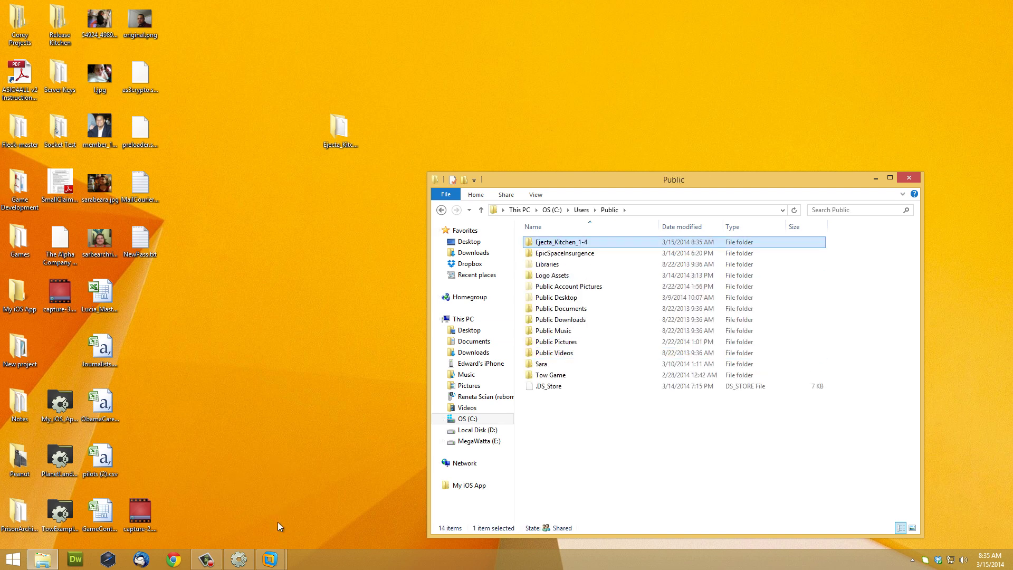
- Switch to the OS X Mavericks virtual machine and copy Ejecta_Kitchen_1-4 from the shared Users drive's Public folder to the Mac desktop
mouse_move(277, 557)
click(227, 496)
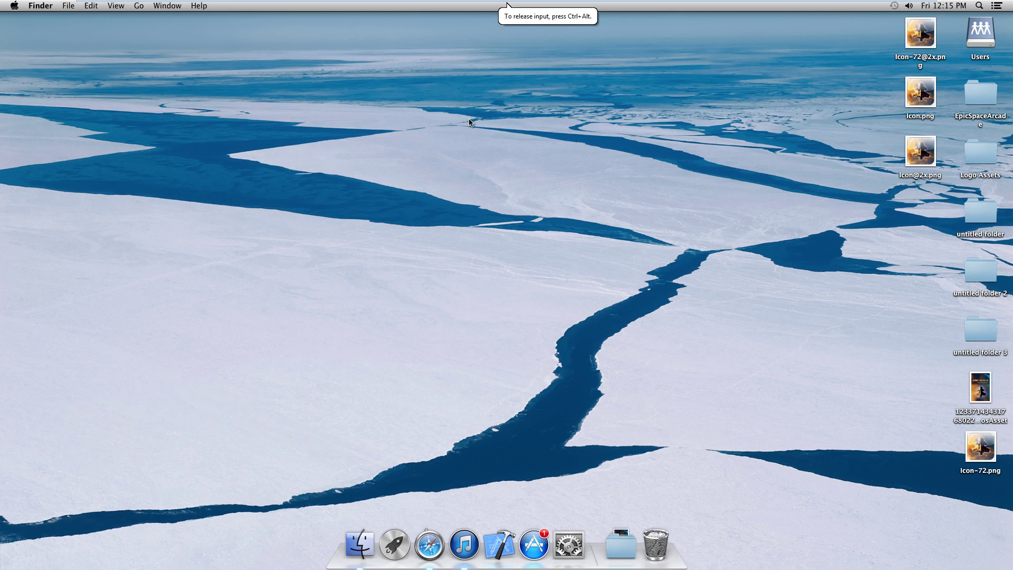
double_click(992, 41)
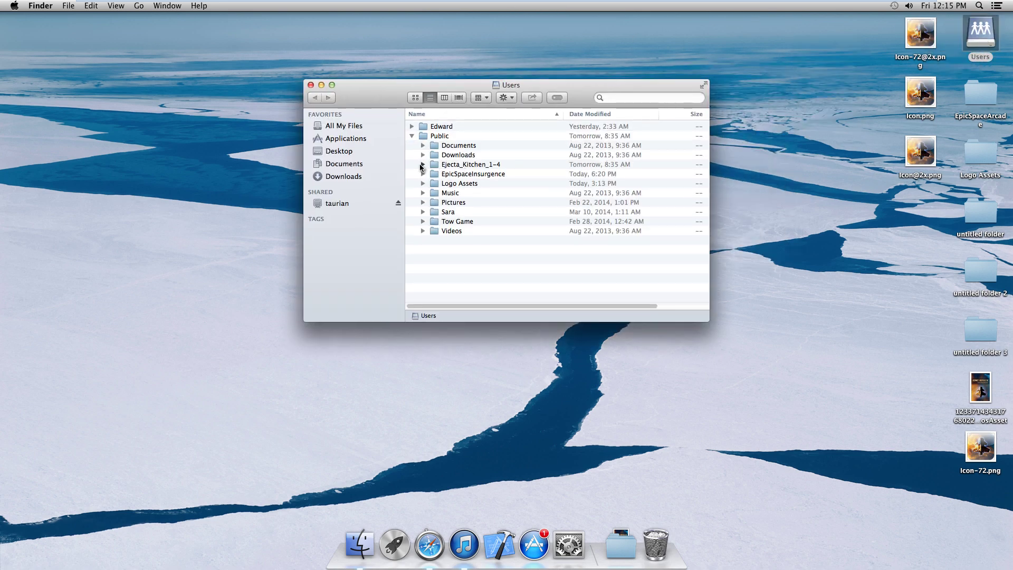
click(423, 164)
drag(444, 164, 760, 87)
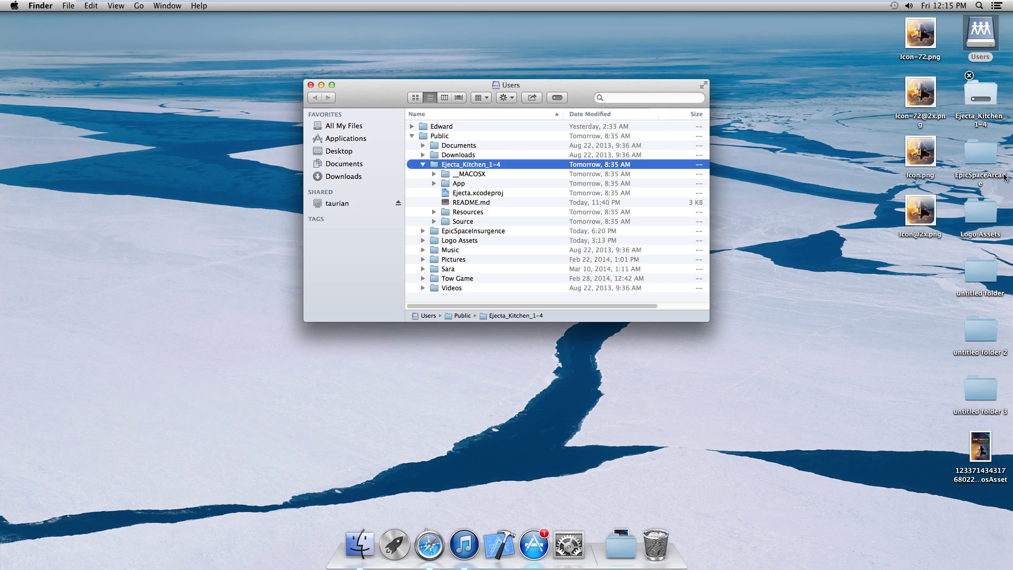
- Check c2runtime.js and index.html in the App folder of the shared Ejecta_Kitchen_1-4, and close the Users window
click(433, 184)
click(471, 195)
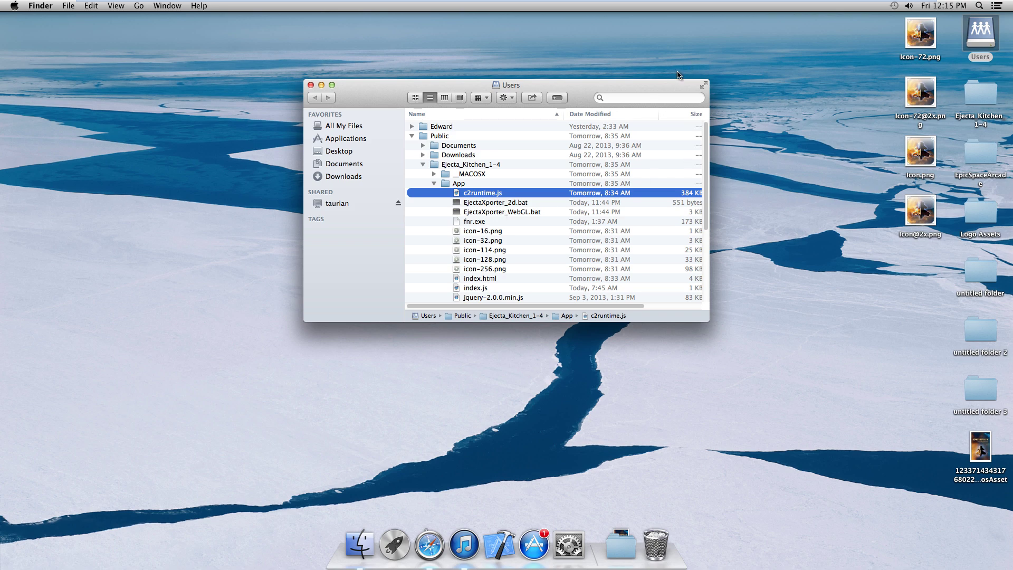
scroll(488, 250, down, 1)
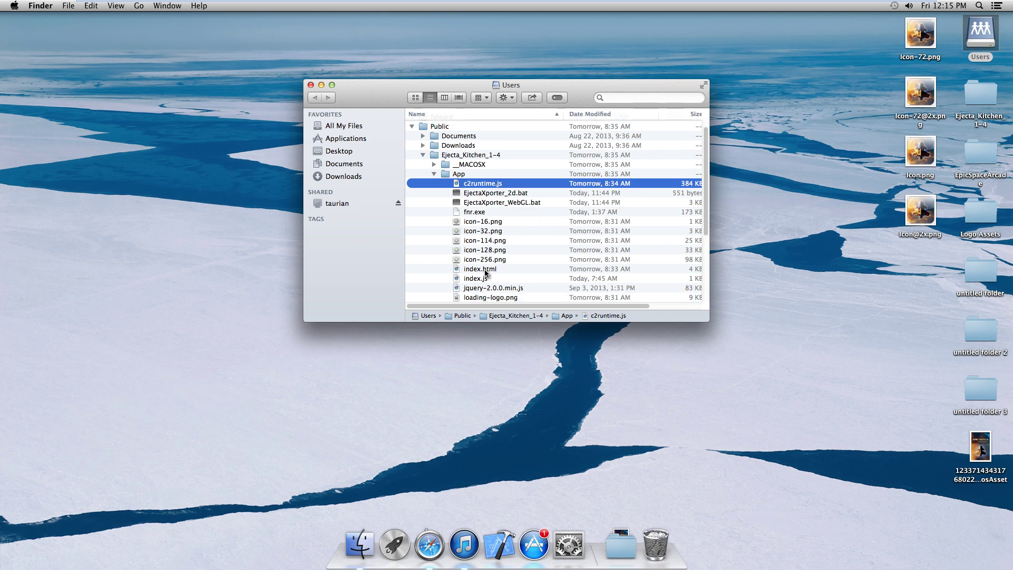
click(481, 269)
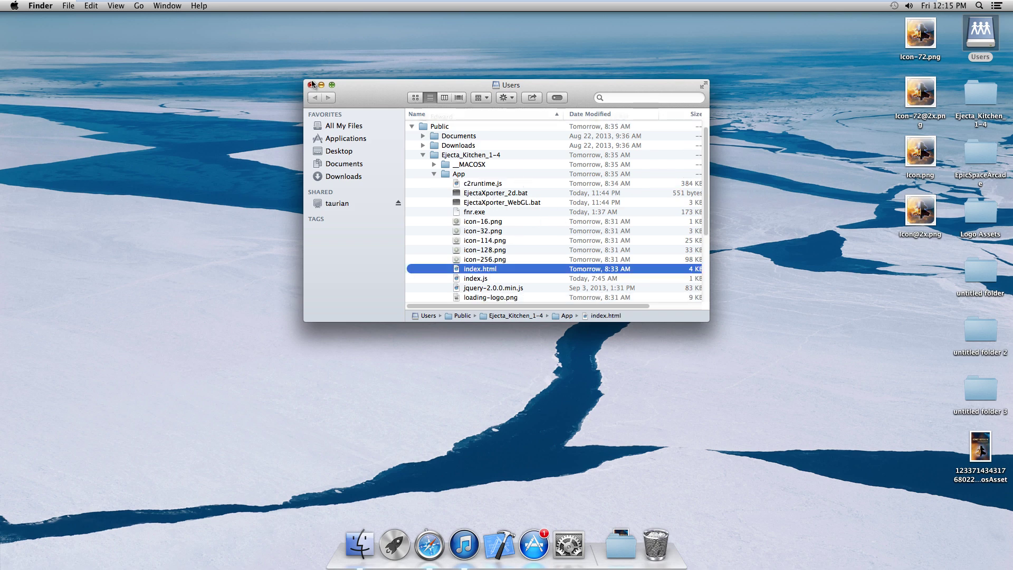
click(311, 85)
- Open Ejecta.xcodeproj from the desktop copy of Ejecta_Kitchen_1-4 in Xcode and show the Ejecta project's contents and general settings
double_click(979, 99)
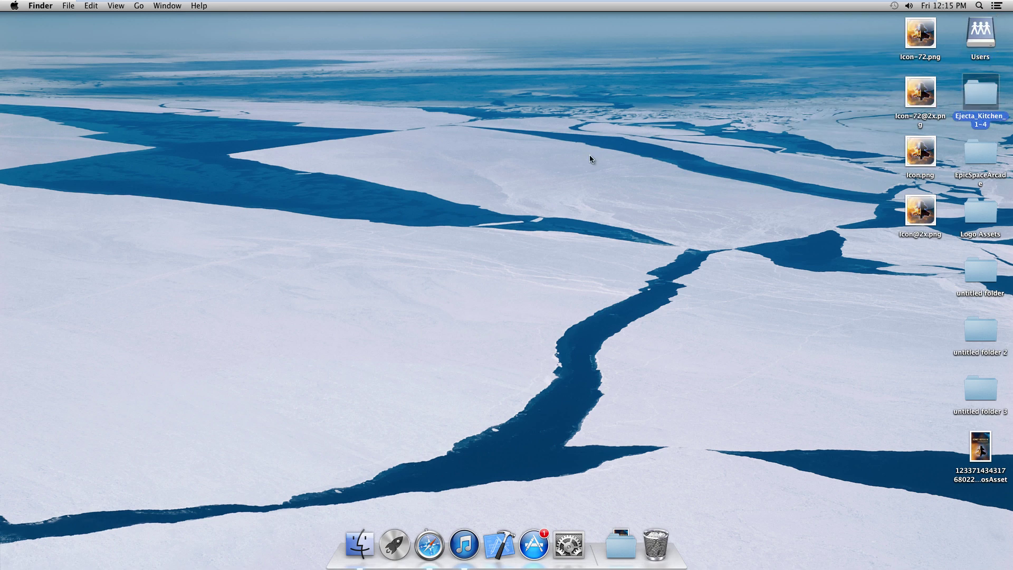
click(453, 146)
double_click(453, 146)
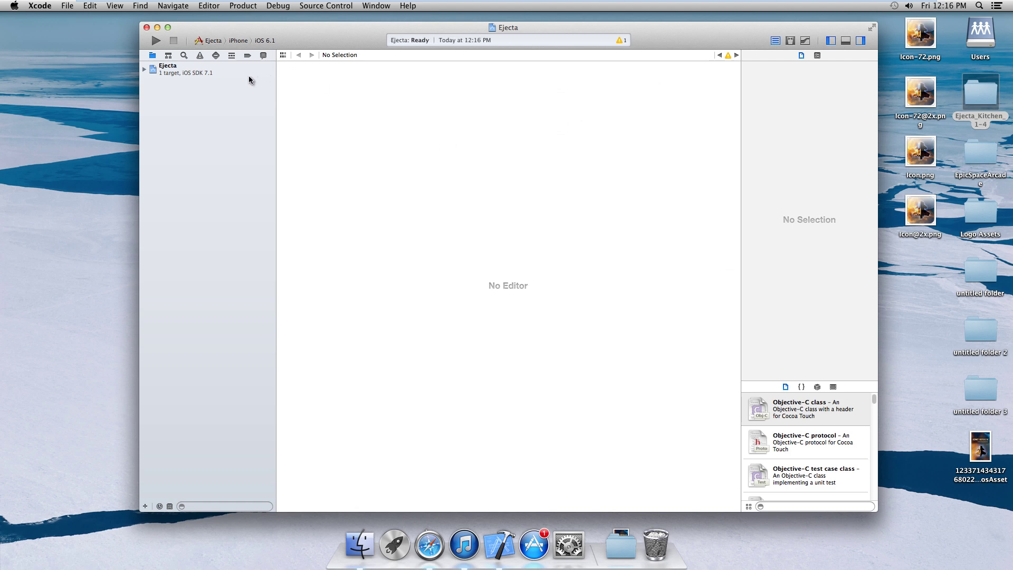
click(188, 71)
click(144, 69)
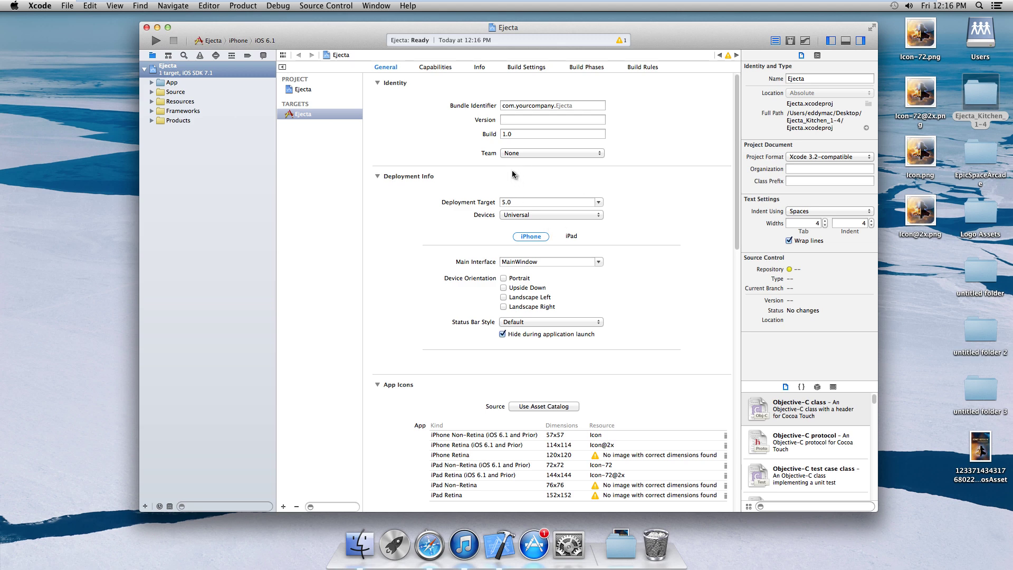
- Run Ejecta on the iPhone iOS 6.1 simulator, look over the bundle identifier and build settings, and stop the app
click(155, 43)
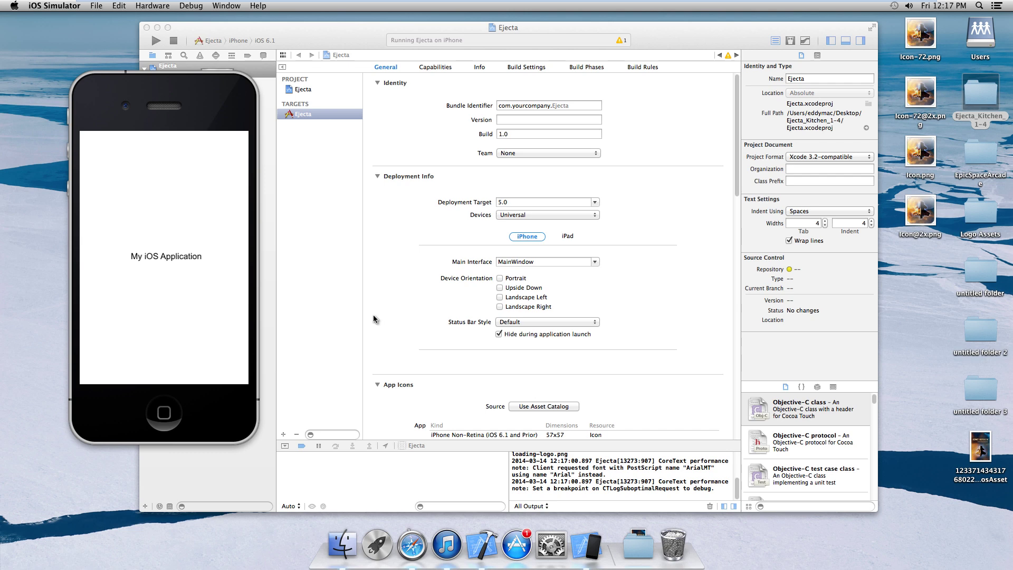
click(551, 107)
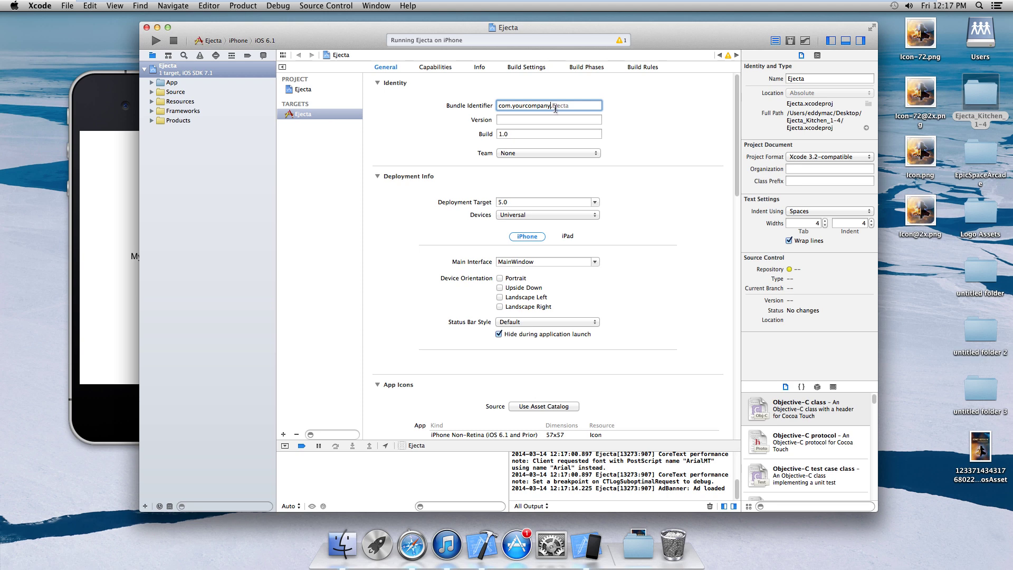
click(527, 68)
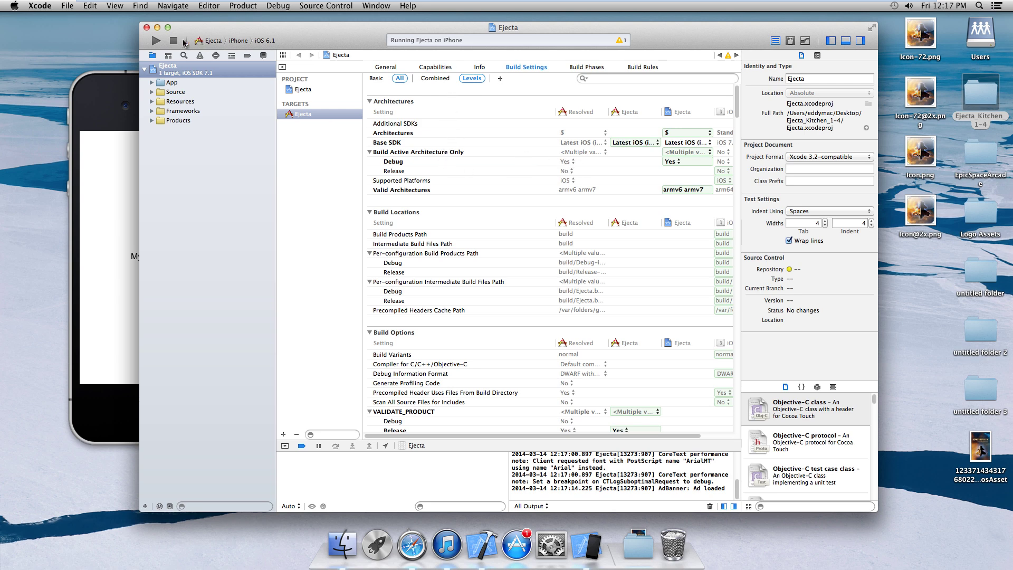
click(173, 41)
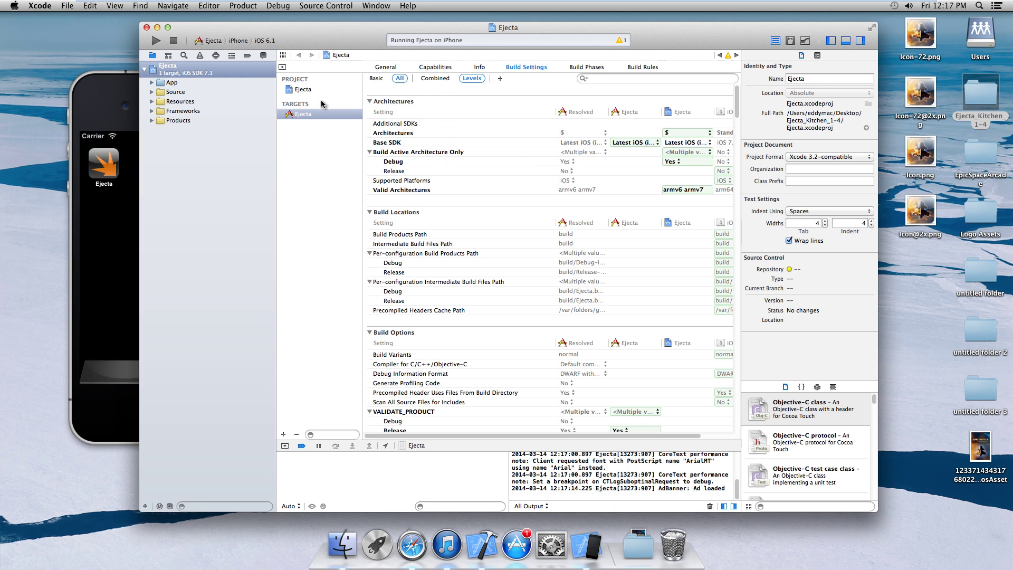
- Set the Ejecta target's Debug value of Build Active Architecture Only to No and the project's Architectures to Standard architectures (armv7, armv7s, arm64)
click(578, 163)
click(623, 162)
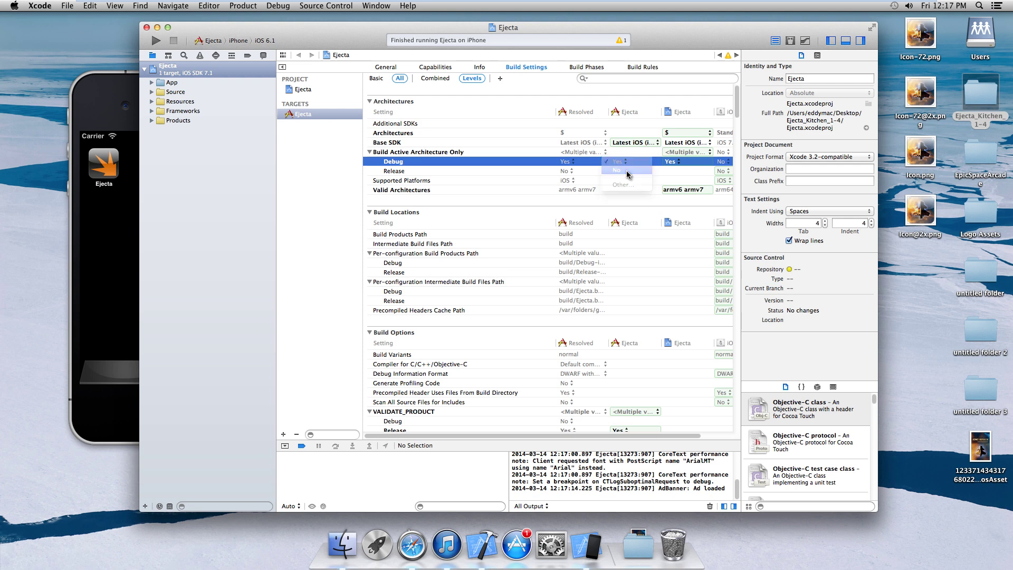
click(628, 171)
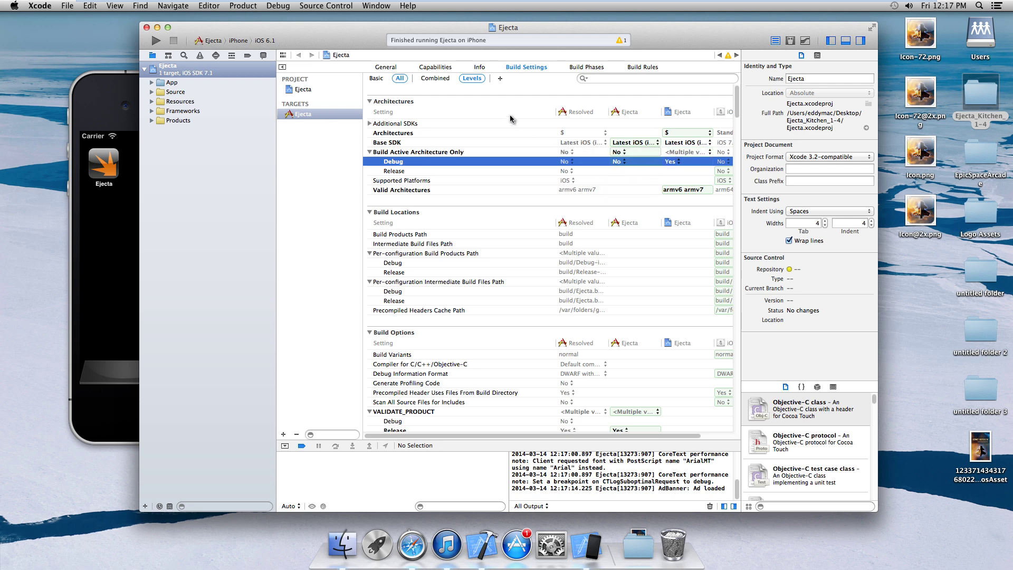
click(703, 133)
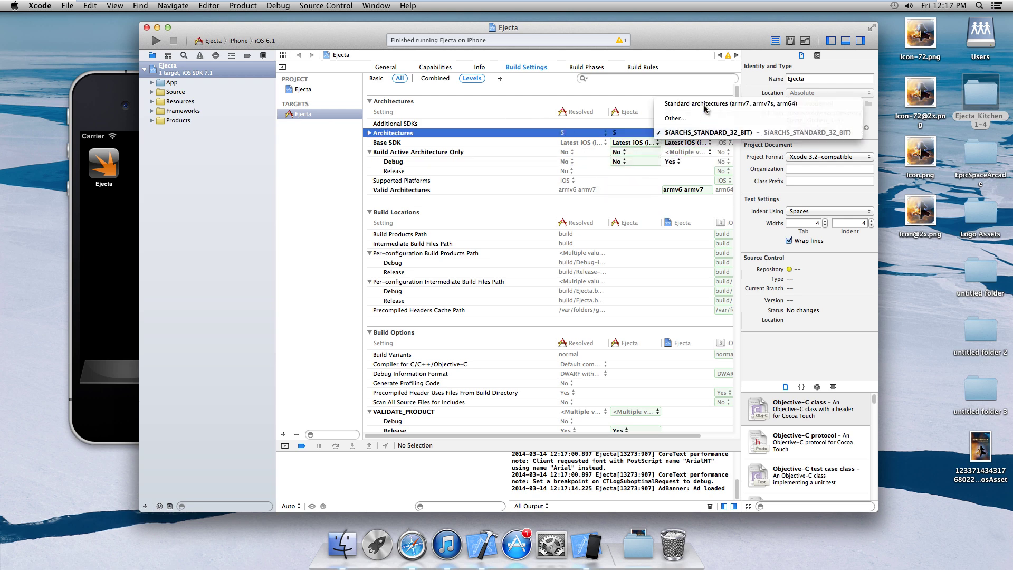
click(686, 103)
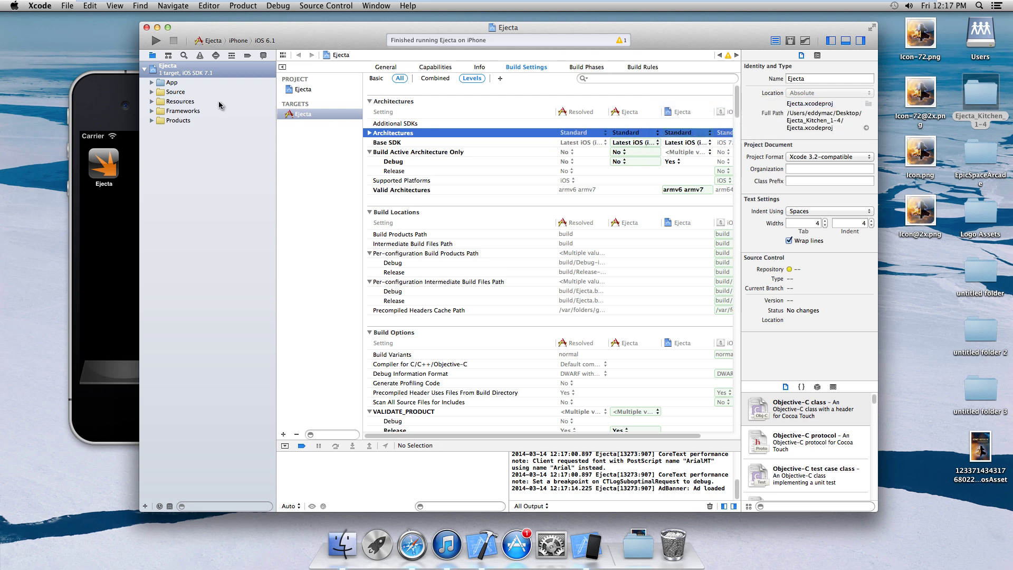
- Change the Ejecta scheme's run destination from the simulator to the connected iPhone and quit Image Capture
click(105, 203)
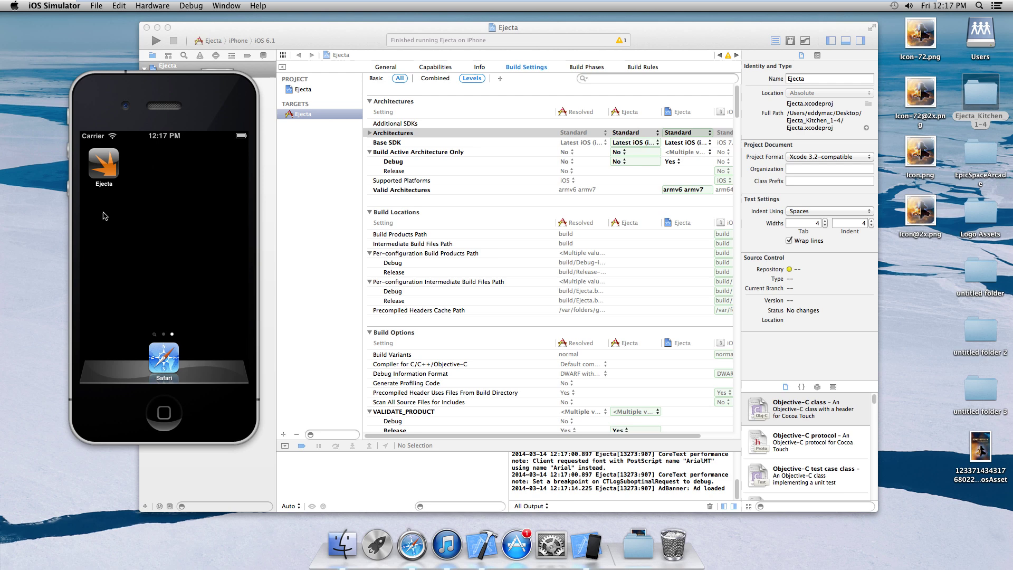
click(269, 49)
click(253, 41)
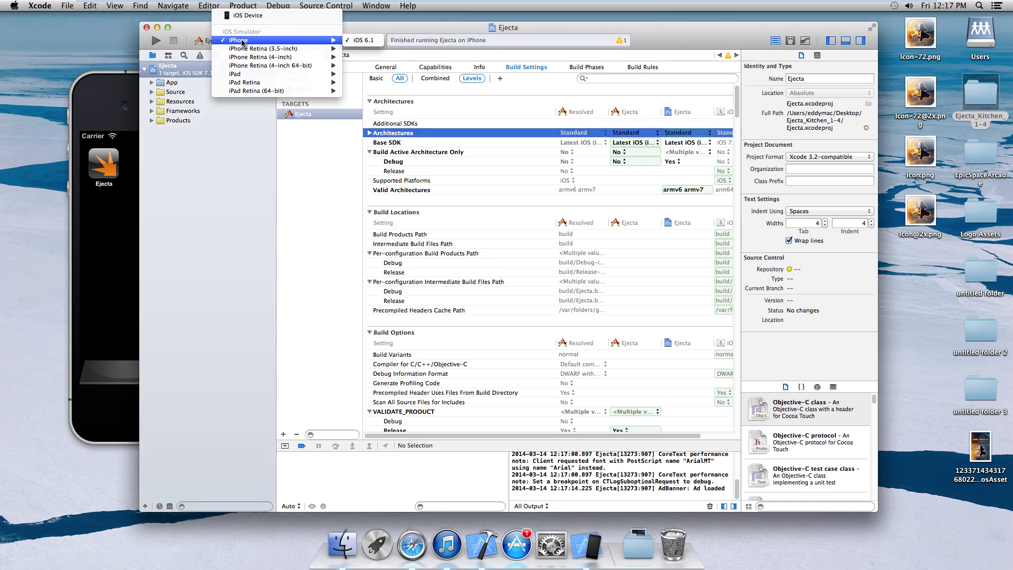
click(260, 17)
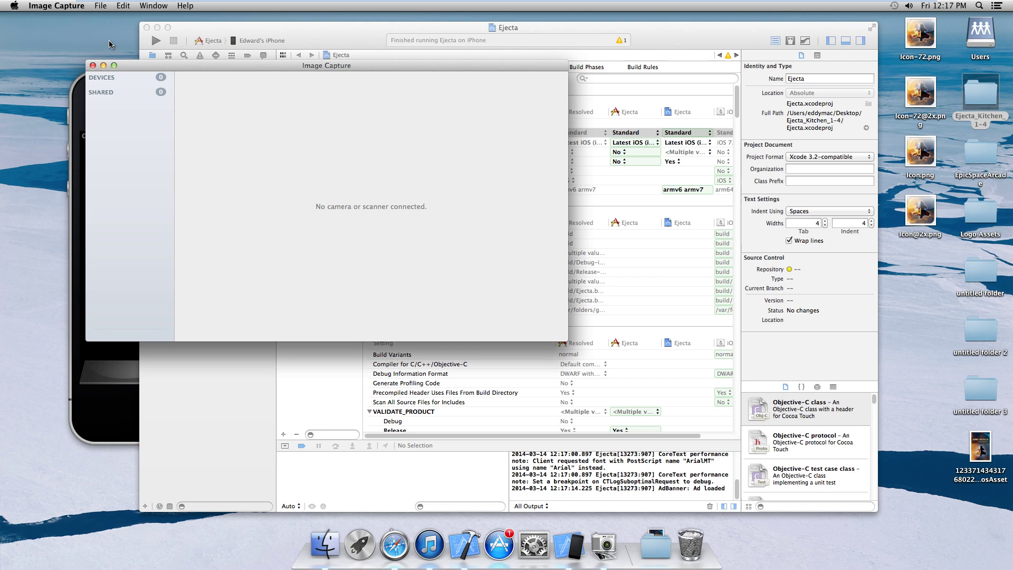
key(super+q)
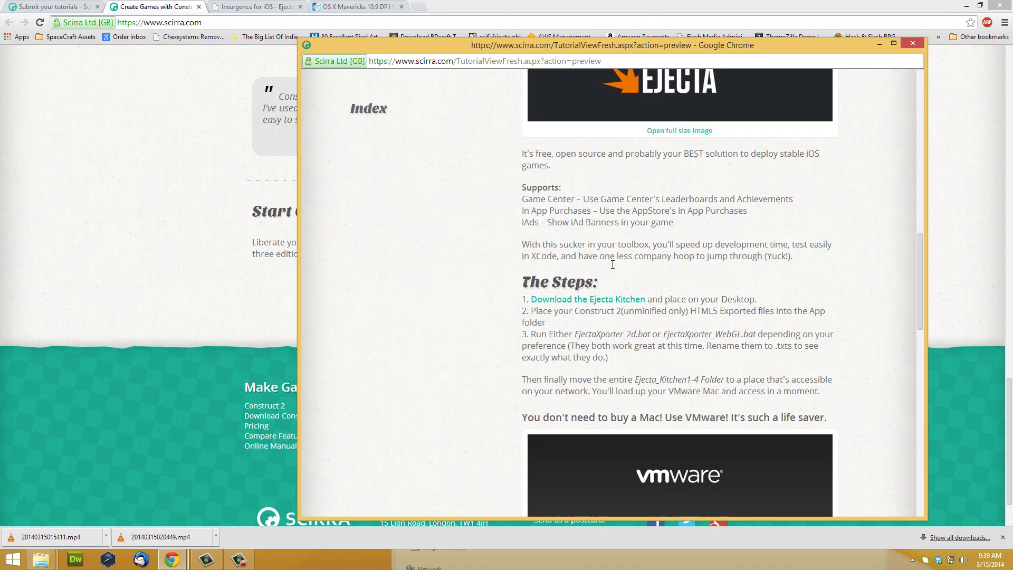
- Review the tutorial's Ejecta Kitchen steps in Chrome and the OS X Mavericks 10.9 DP1 VMware Image page with its download links
scroll(612, 267, up, 1)
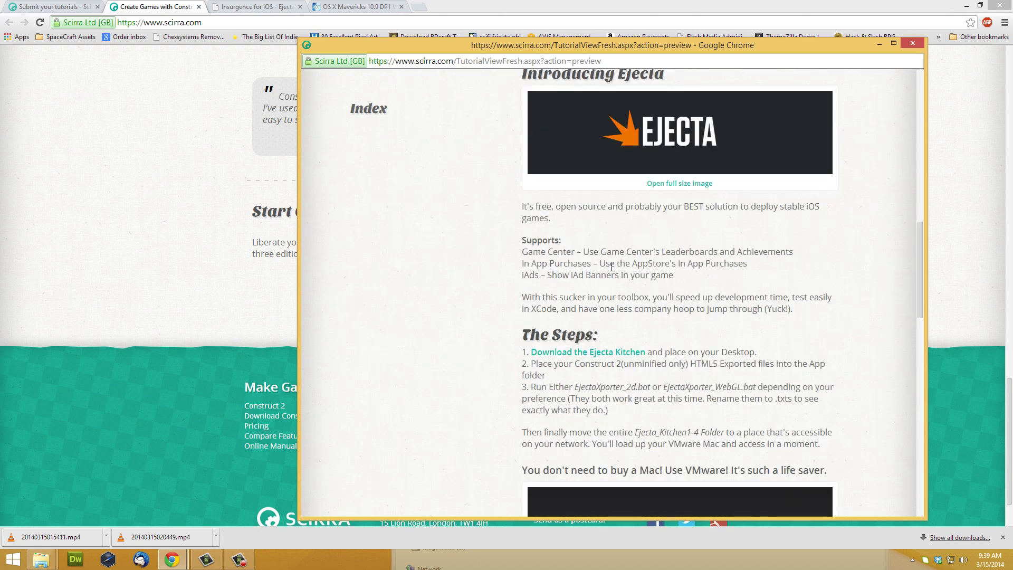
right_click(591, 348)
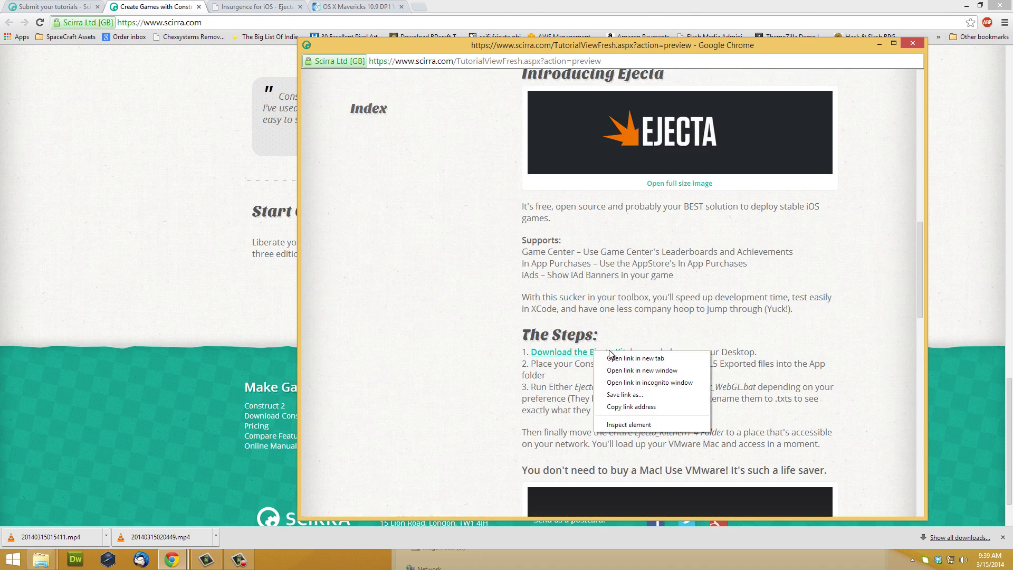
scroll(656, 312, down, 2)
scroll(656, 312, down, 2)
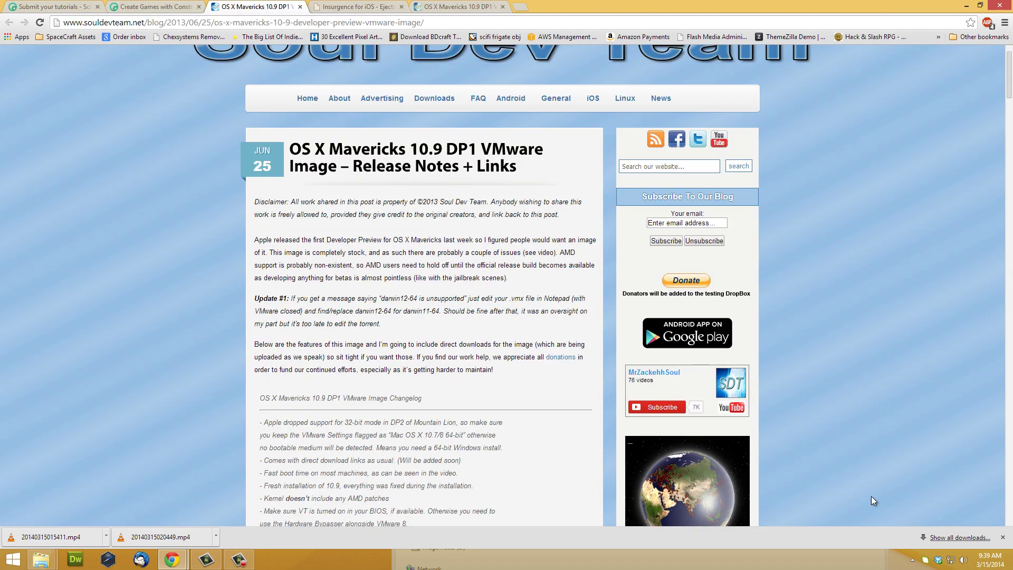
click(1003, 537)
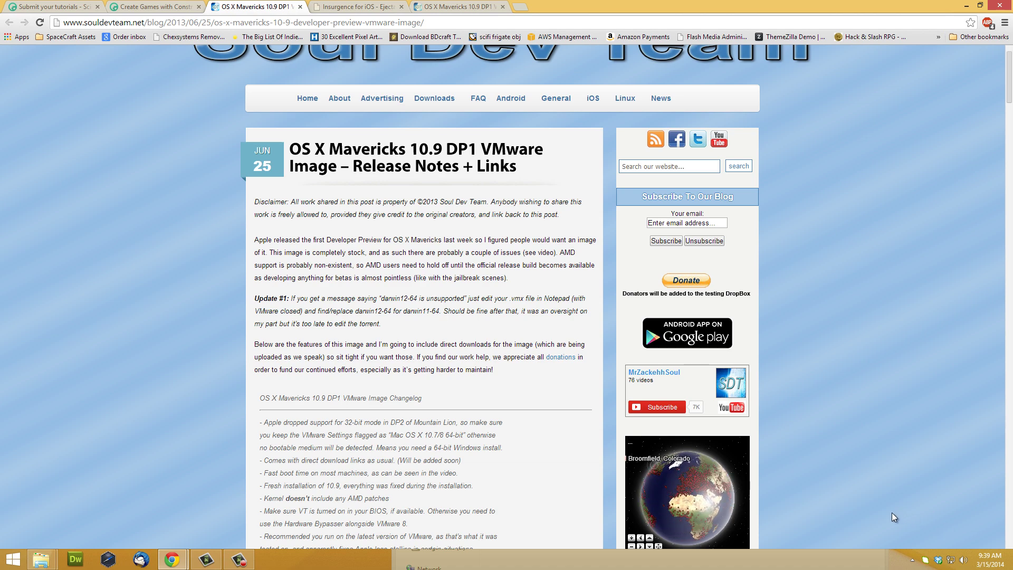
scroll(891, 514, down, 8)
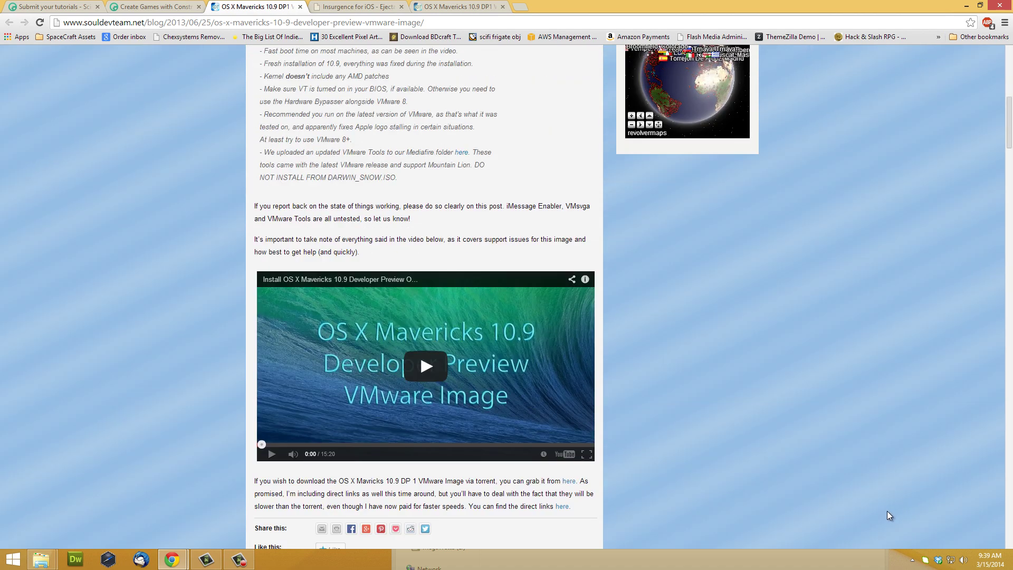
scroll(839, 522, down, 3)
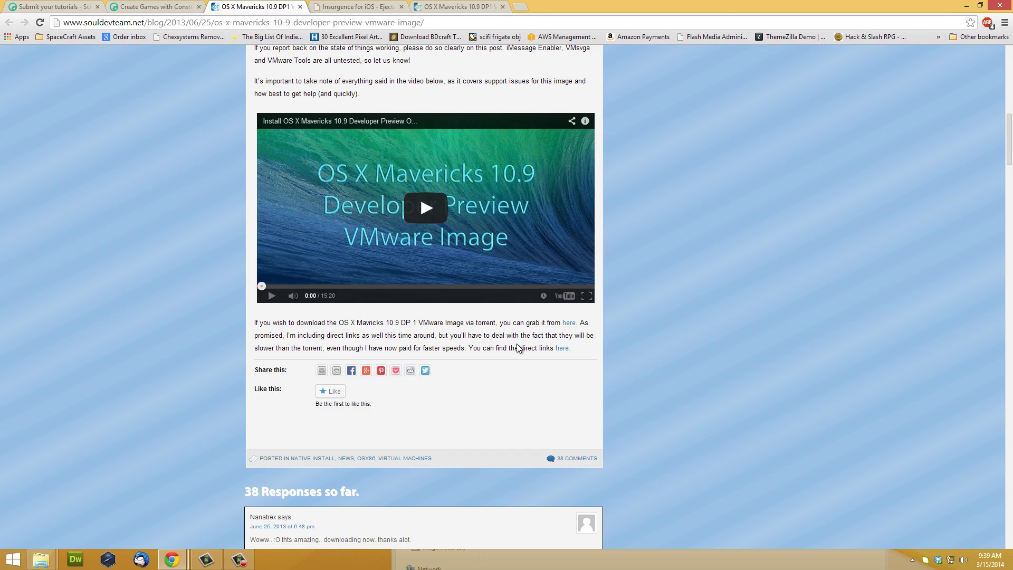